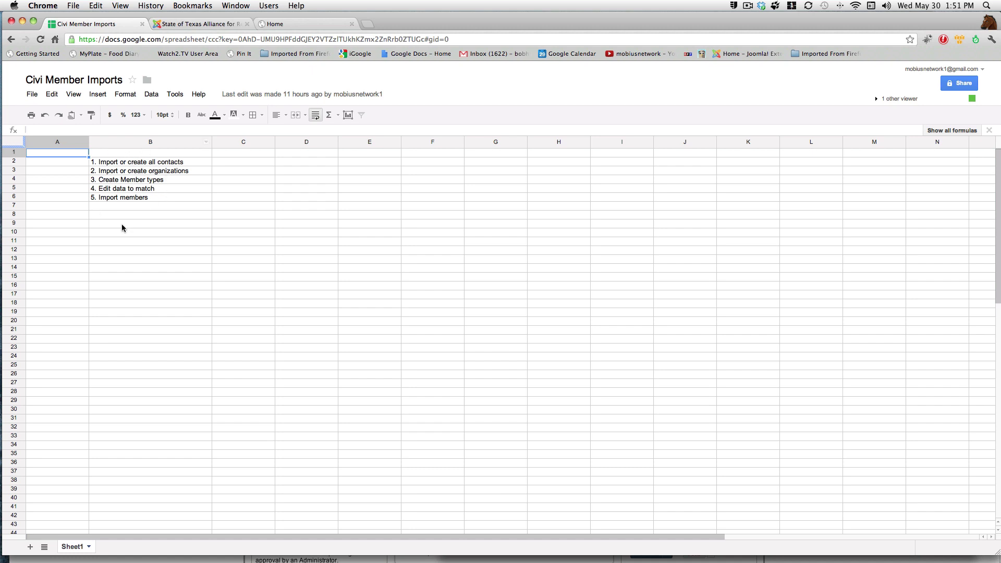
Step: Switch to the Joomla administration site and open the CiviCRM component
click(201, 23)
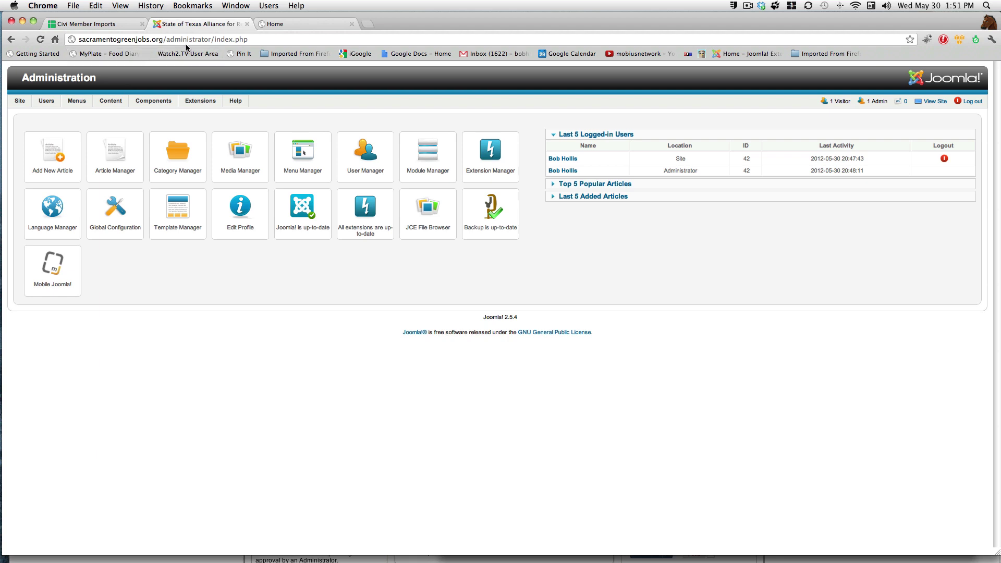
mouse_move(213, 115)
mouse_move(153, 104)
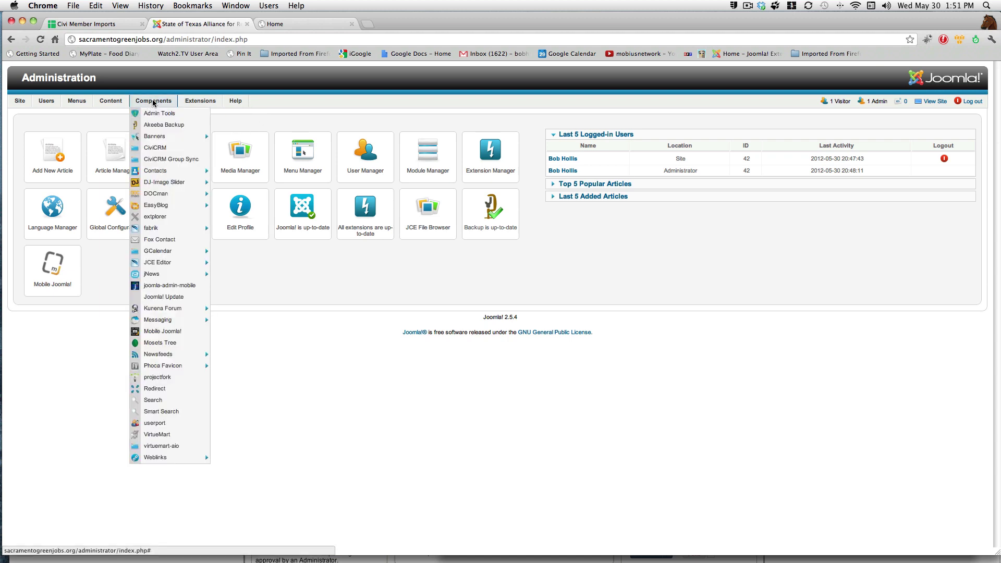
click(158, 149)
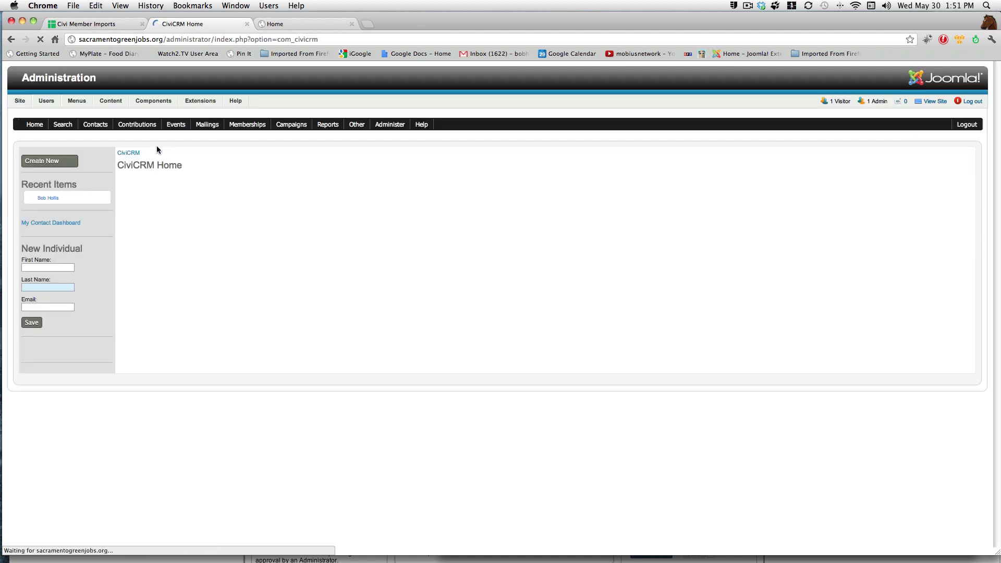
Step: Check the Civi Member Imports checklist spreadsheet, and return to CiviCRM to start a contact import
click(119, 25)
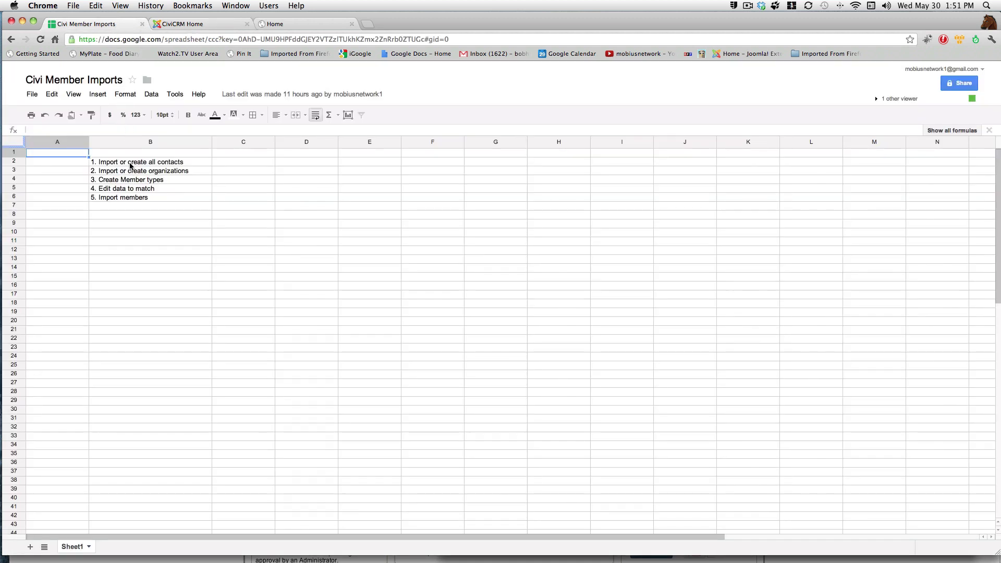
click(204, 24)
mouse_move(160, 123)
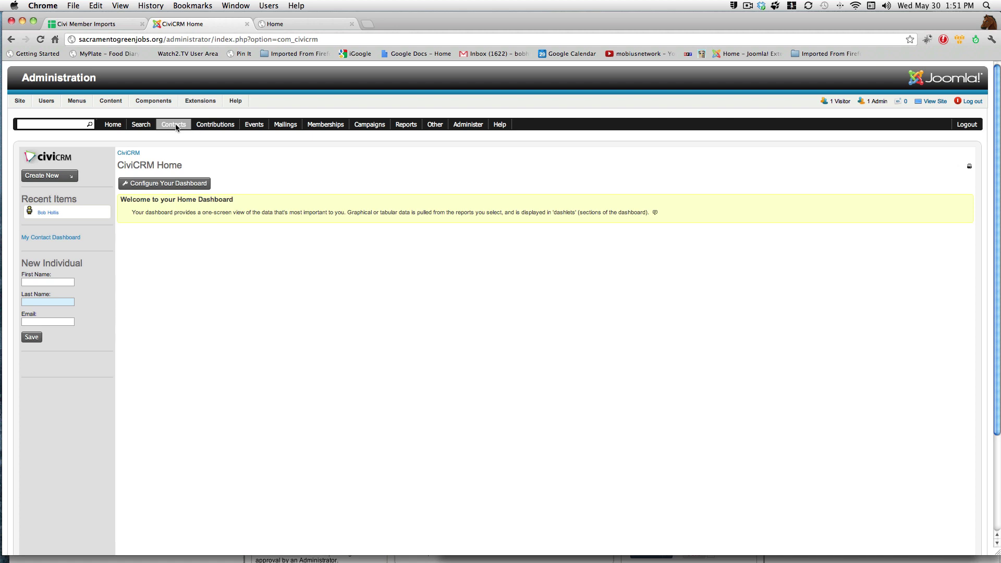
click(183, 193)
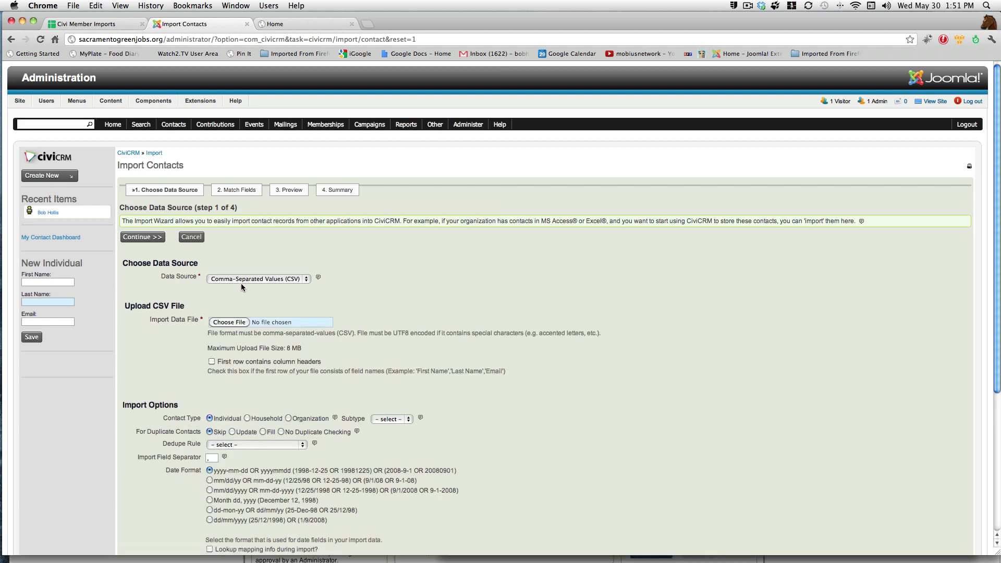
Step: Choose STAR MIL Only.csv as the import data file from the 5-20-2012 member data edits folder under STAR - Website Files in Dropbox
click(224, 322)
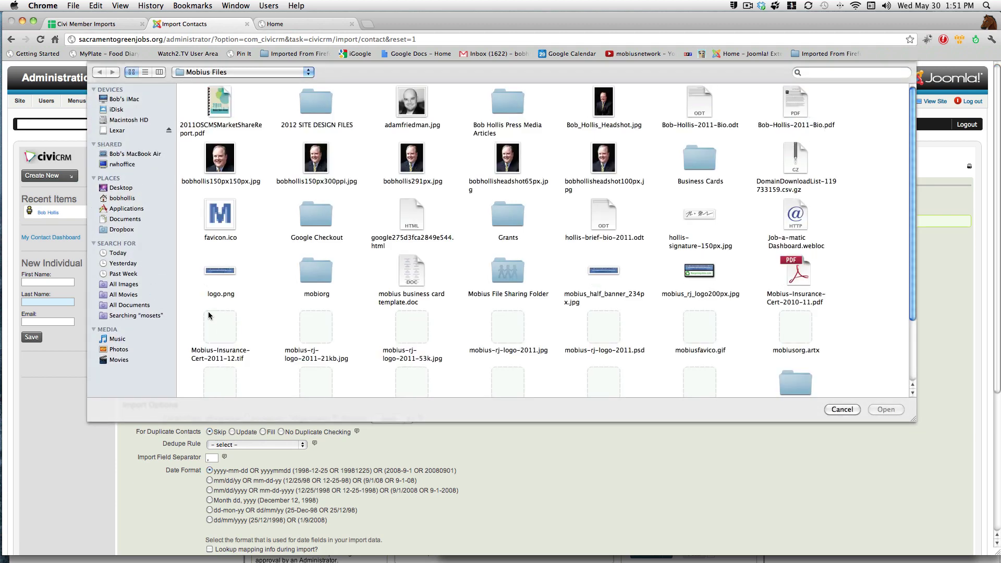
click(116, 230)
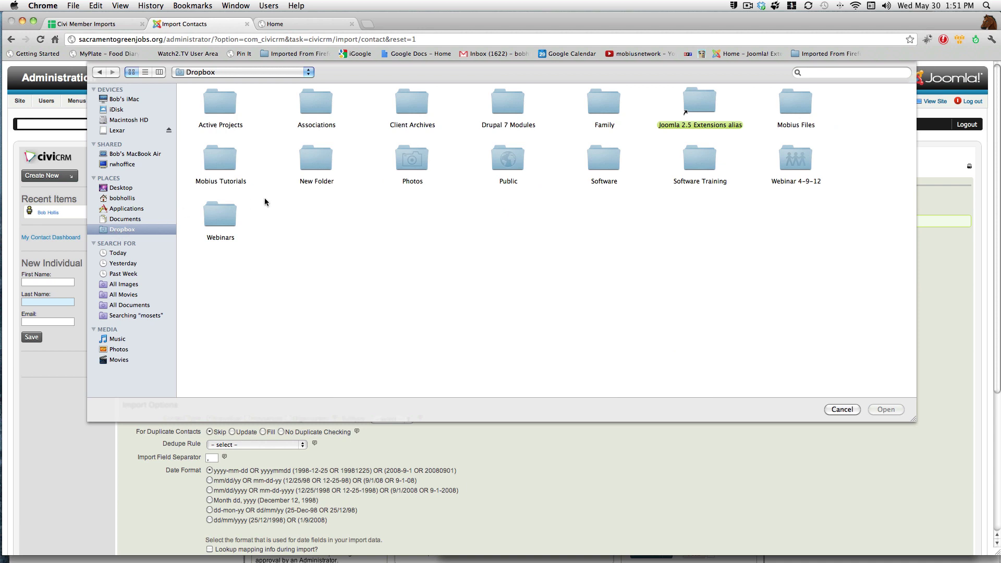
double_click(220, 110)
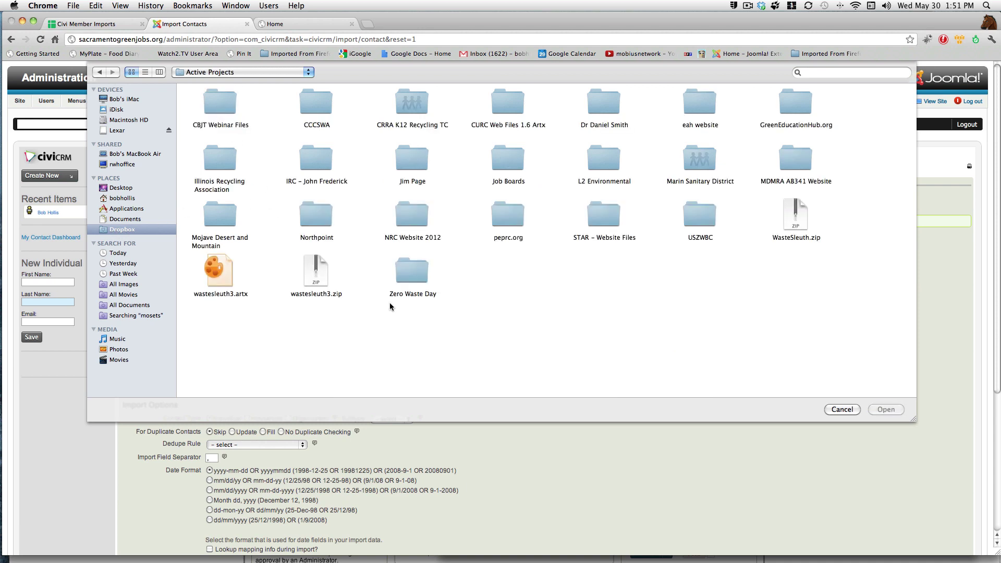
double_click(597, 218)
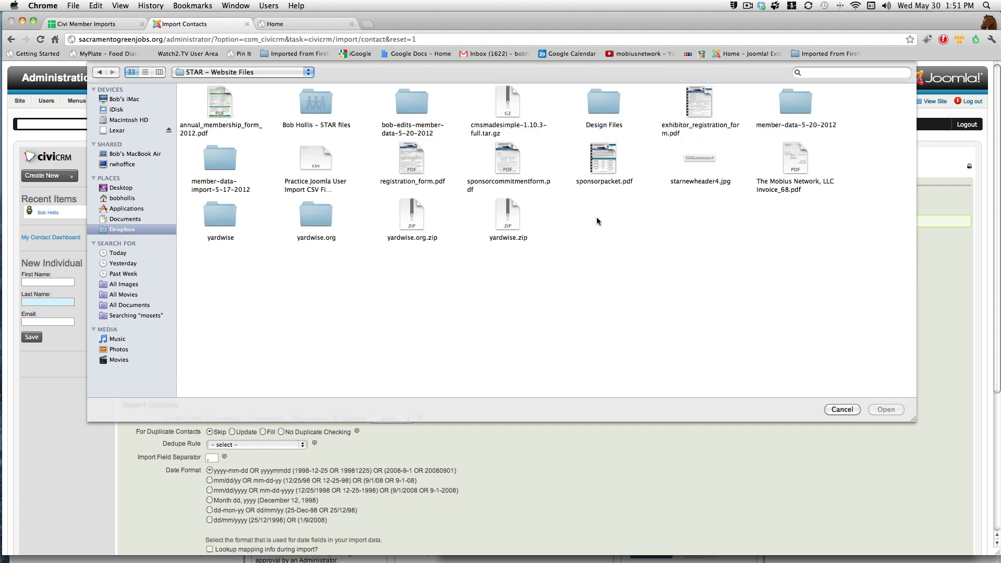
double_click(415, 107)
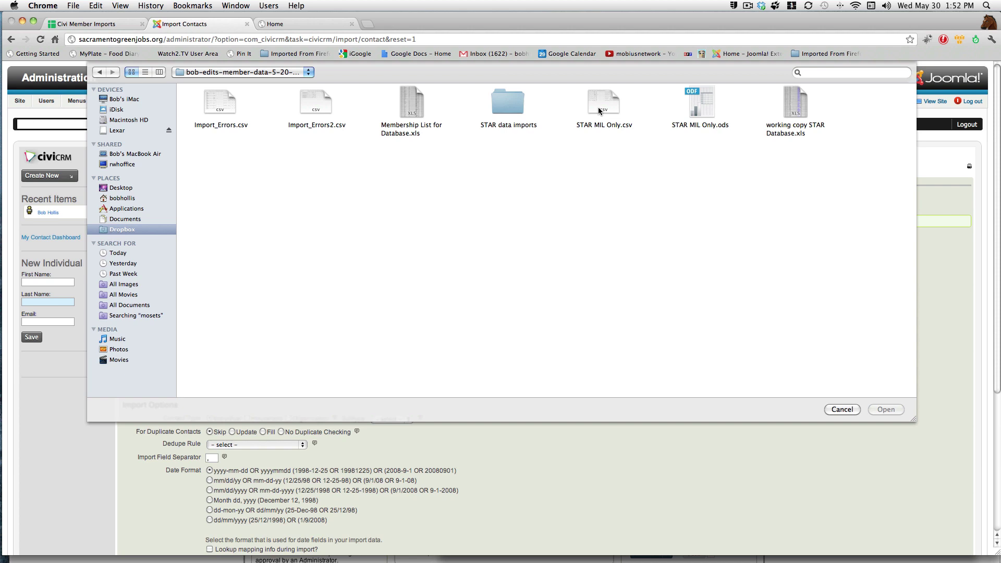
click(598, 110)
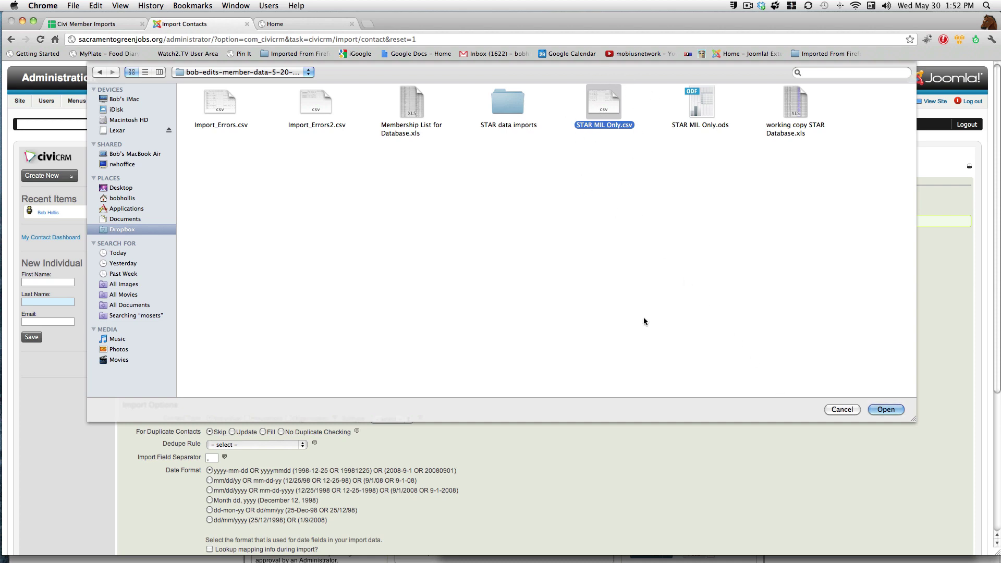
click(885, 409)
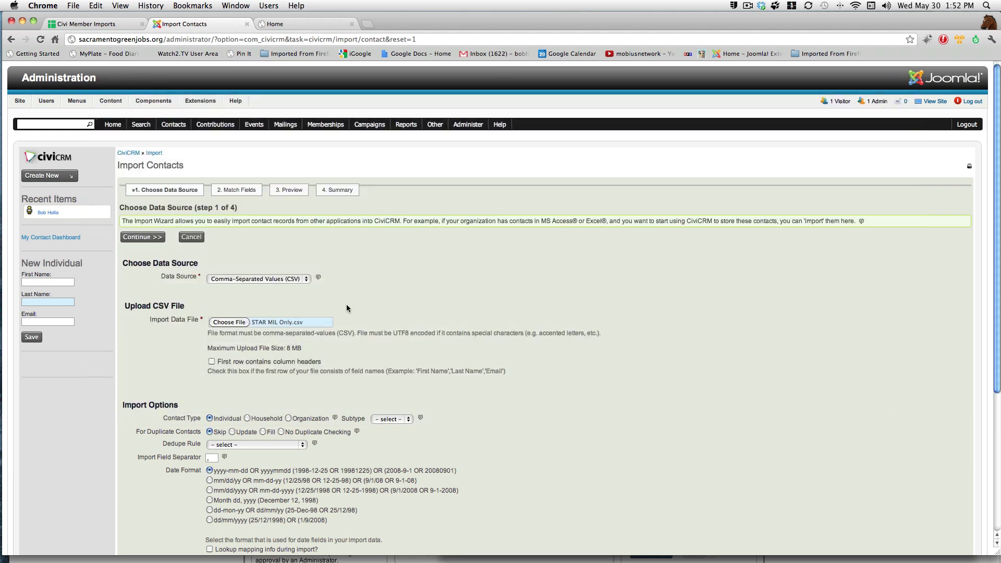
Step: Mark the first row as column headers and set duplicate contacts to Update, leaving the subtype and dedupe rule unselected
click(211, 361)
drag(997, 247, 999, 384)
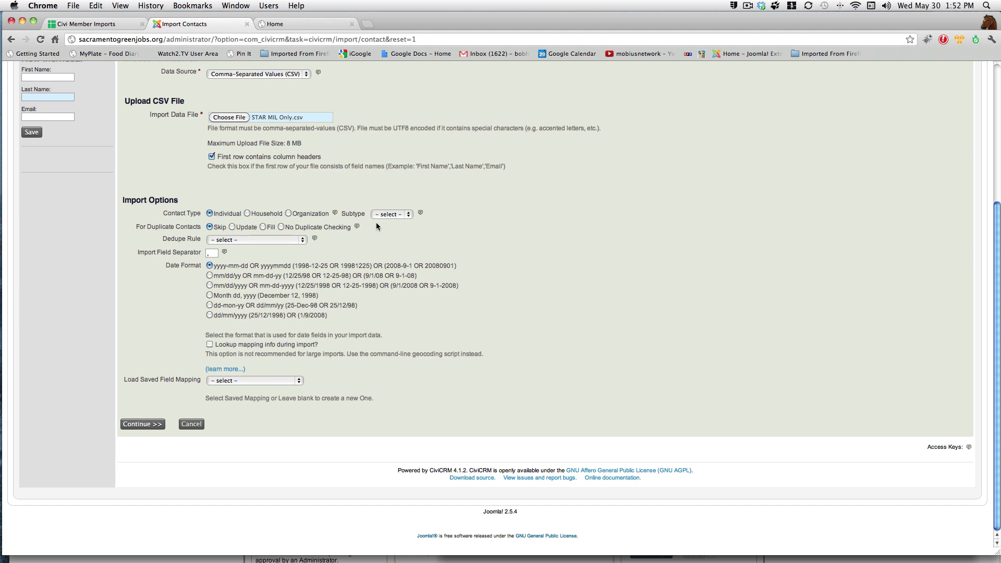
click(407, 217)
click(443, 217)
click(304, 243)
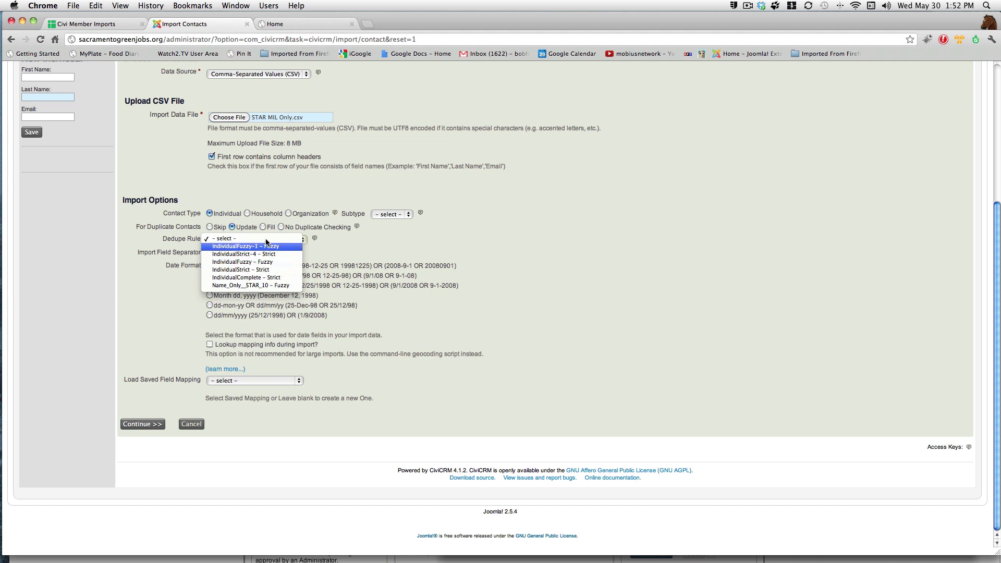
click(315, 266)
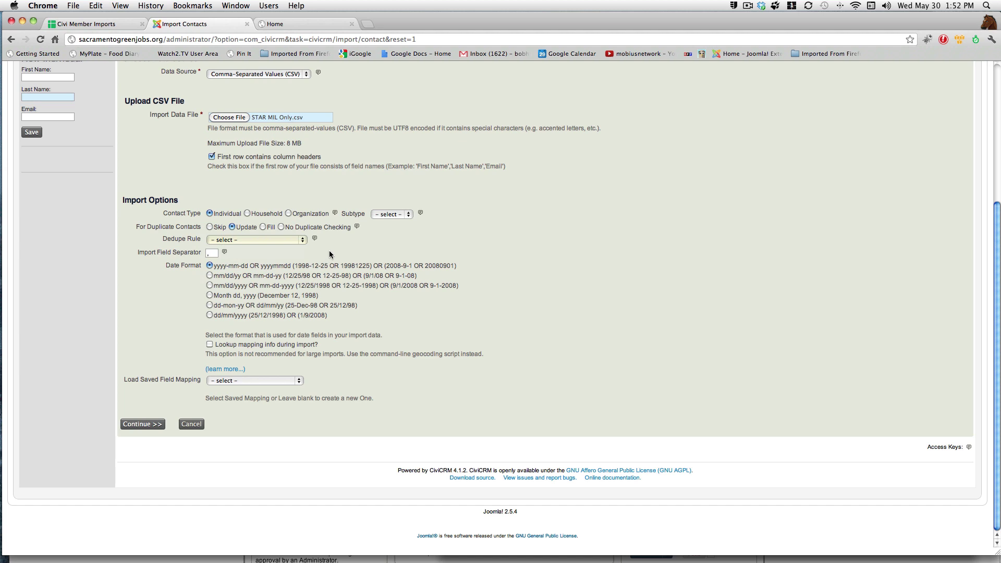
Step: Set the date format to mm/dd/yyyy and continue to field matching without loading a saved mapping
click(209, 285)
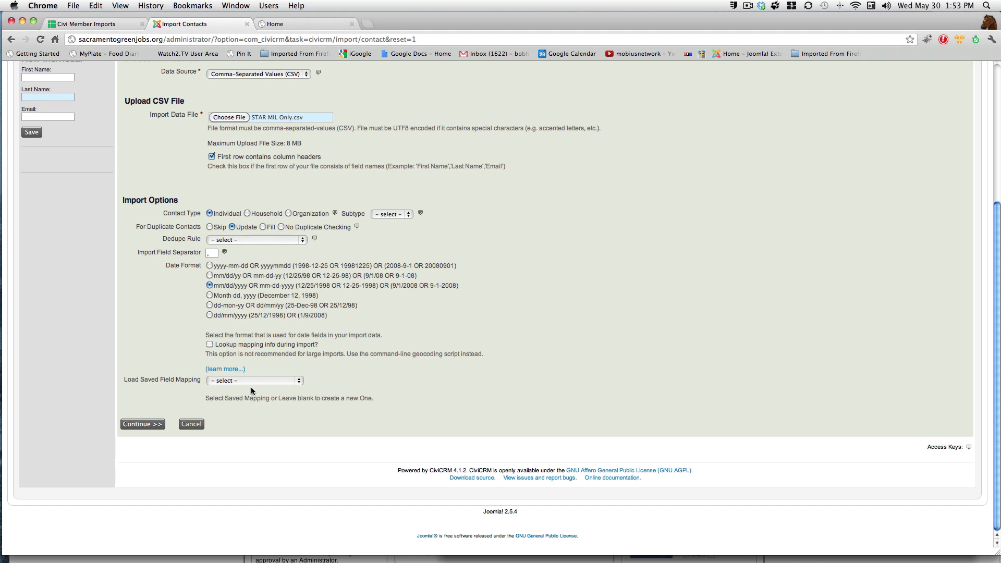
click(297, 384)
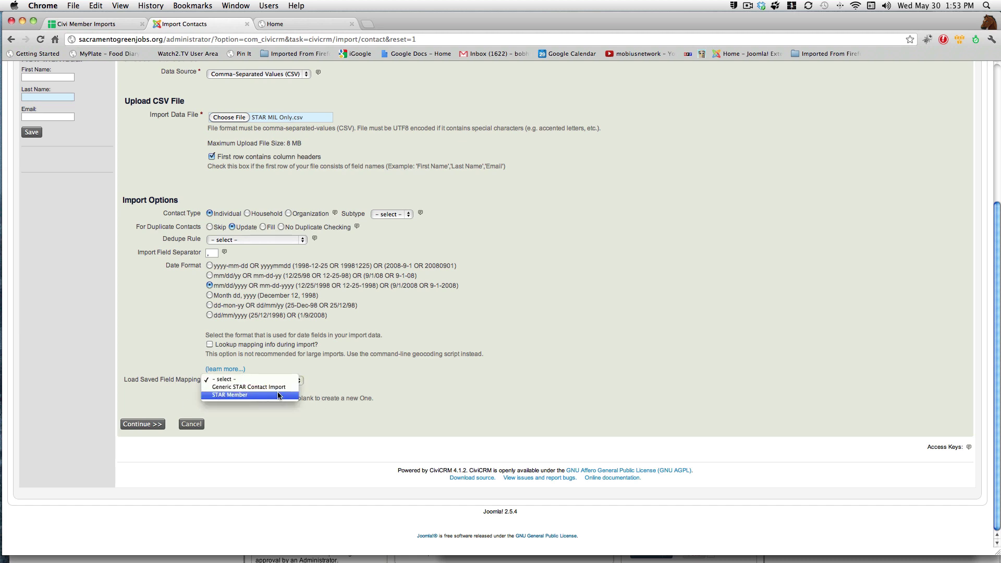
click(318, 368)
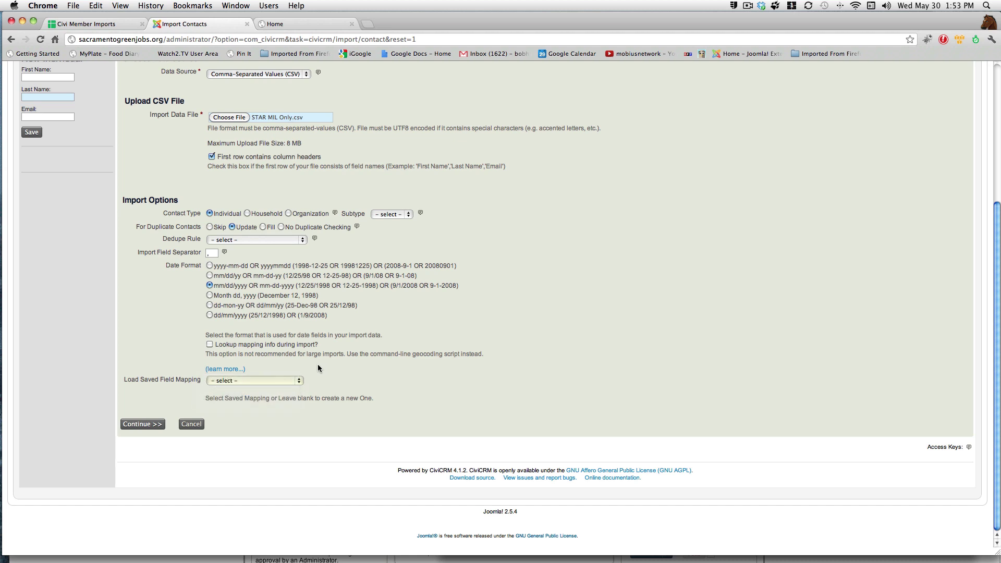
click(146, 426)
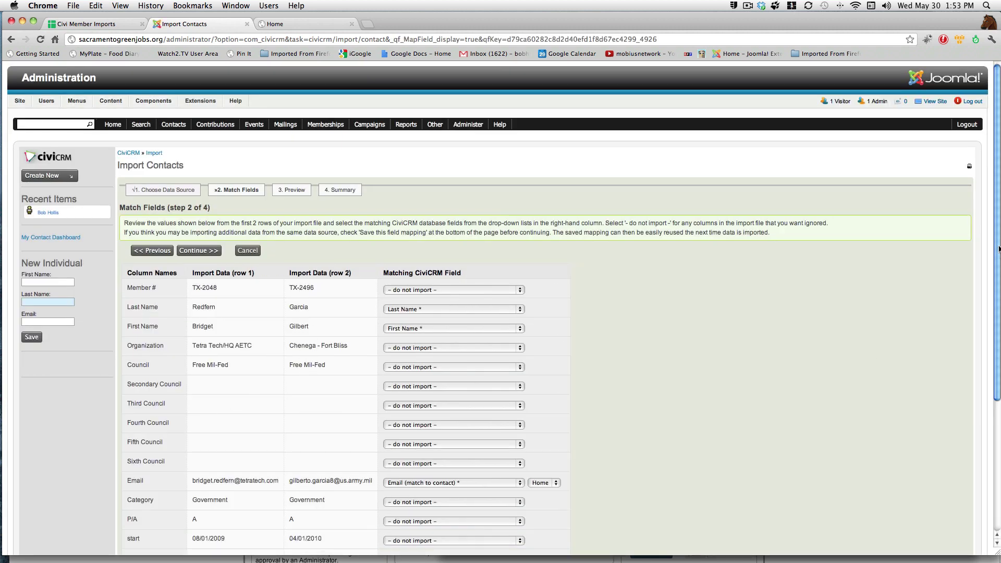
Step: Try matching the Member # column to Current STAR Member Number, and reset it to do not import
drag(999, 249, 998, 330)
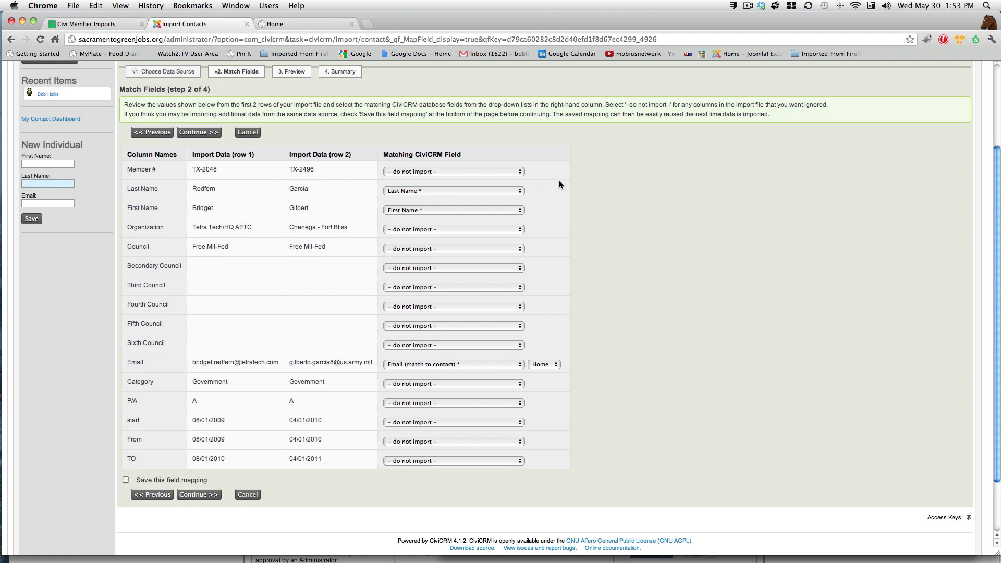
click(520, 172)
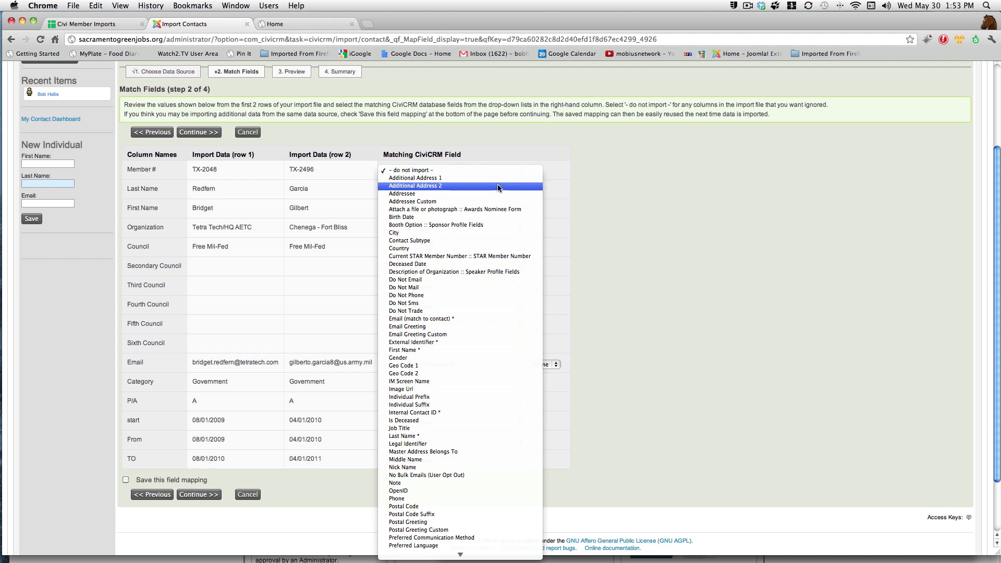
click(495, 255)
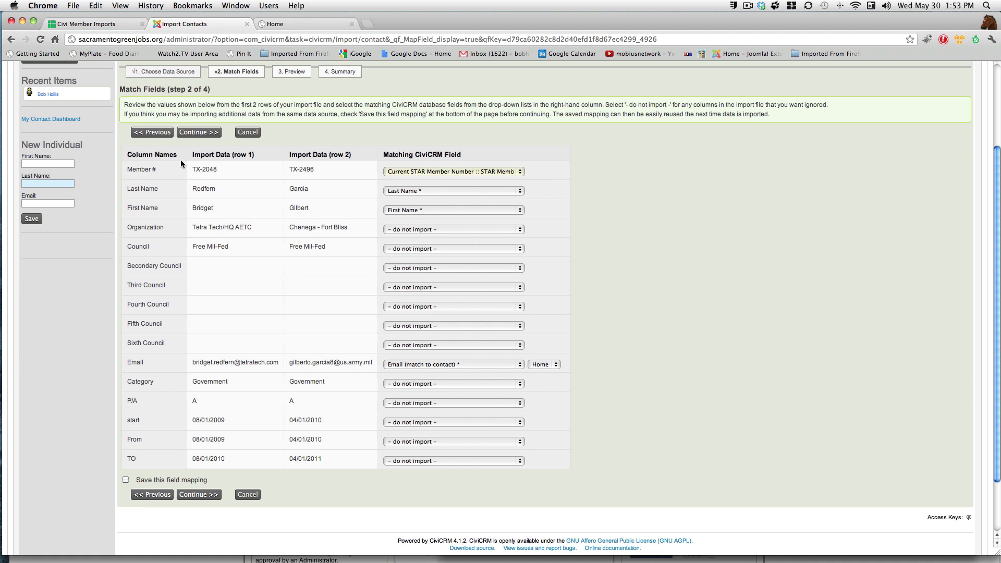
drag(126, 169, 165, 171)
click(520, 172)
click(412, 84)
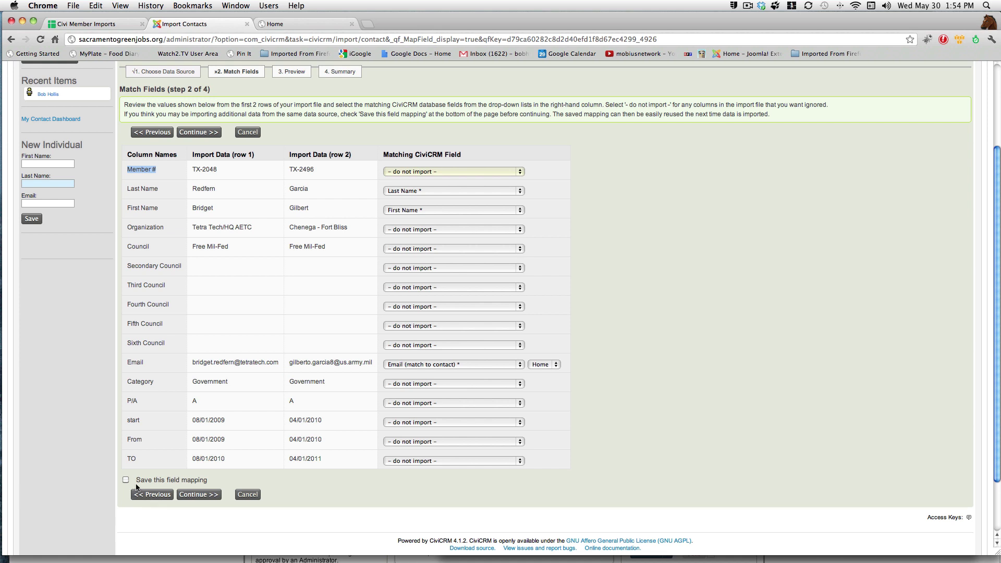
Step: Accept the field matches, continue to the preview, and run the contact import
click(197, 496)
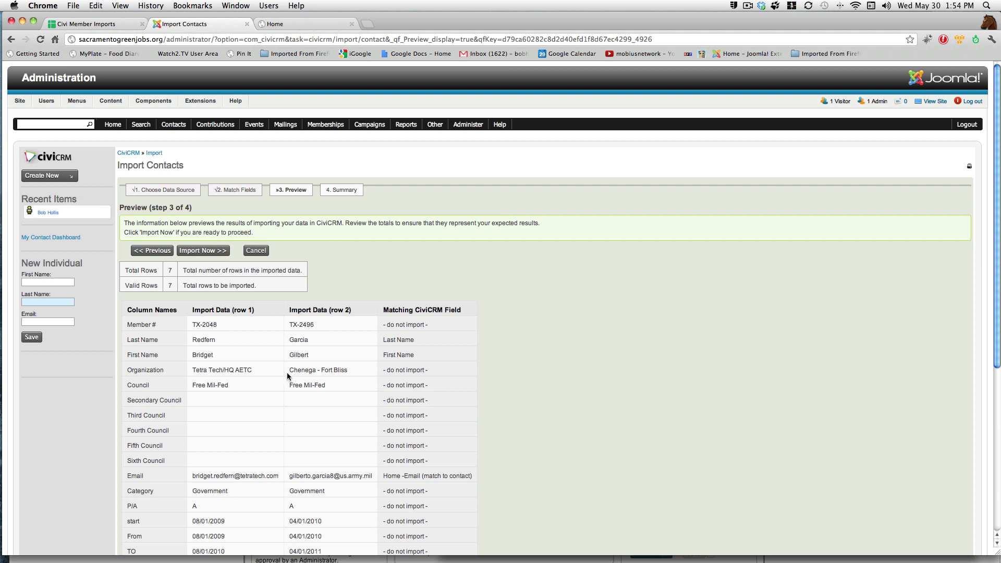
click(203, 251)
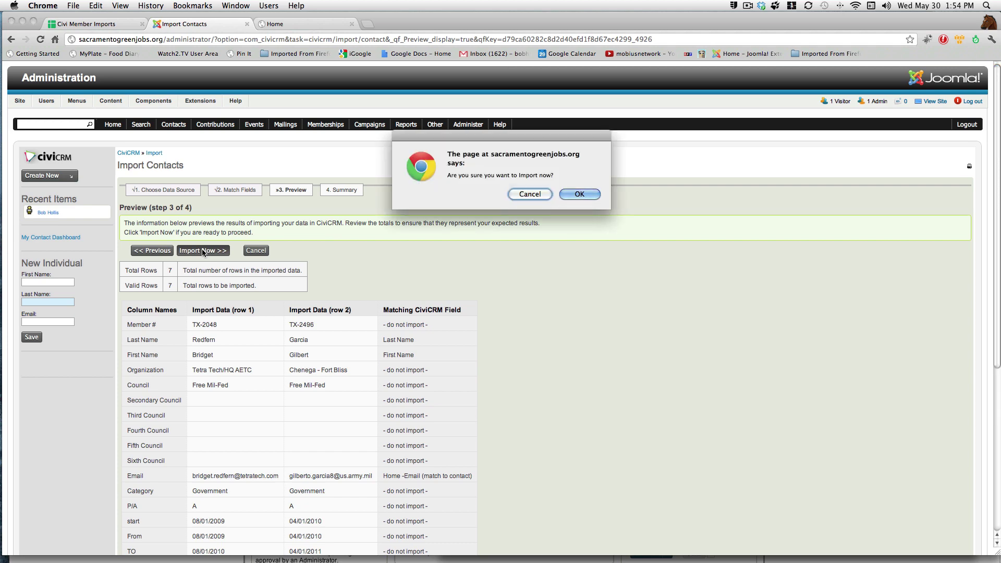
click(583, 193)
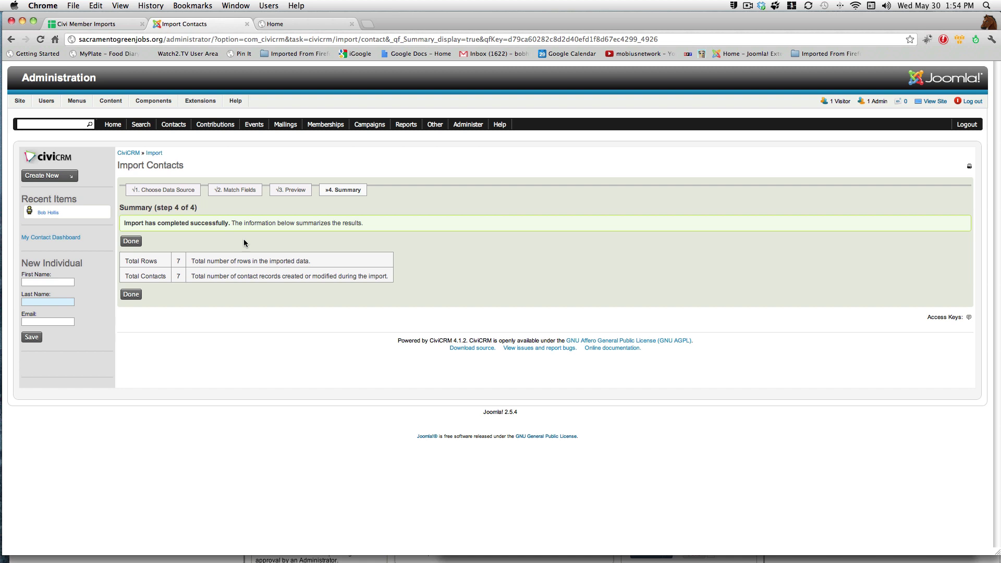
Step: Review the import checklist spreadsheet and locate the command for creating a new organization in CiviCRM
click(95, 25)
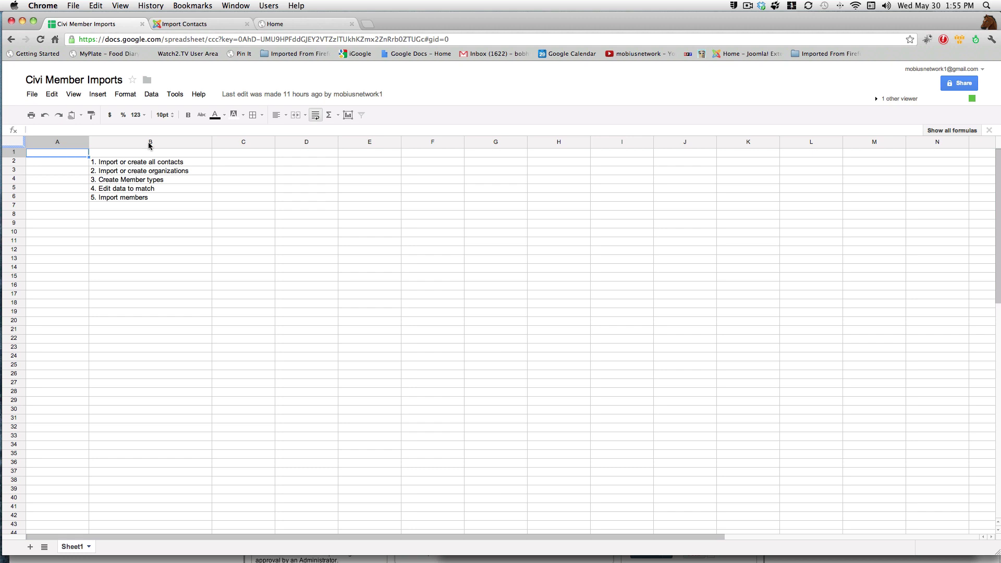
click(200, 24)
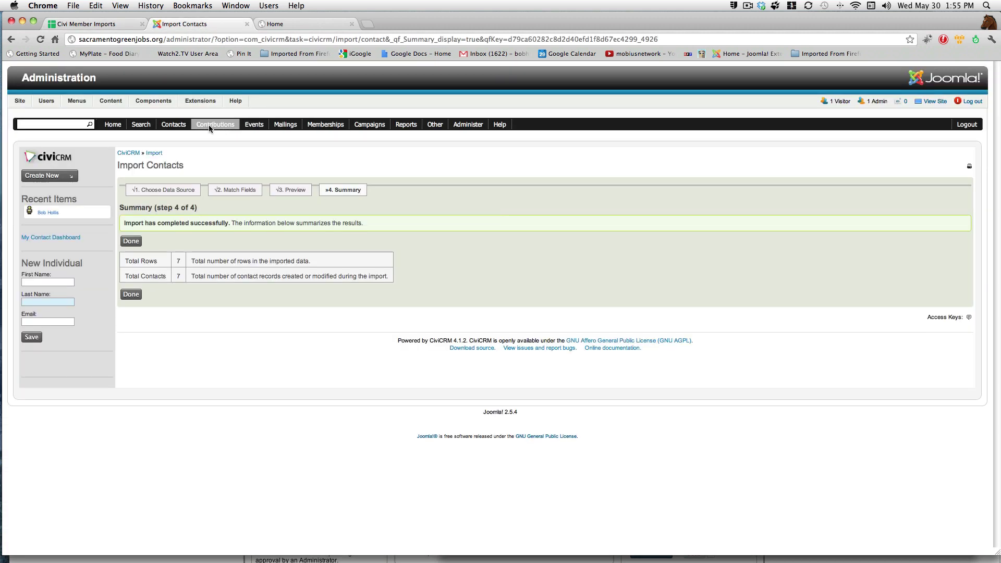
click(184, 127)
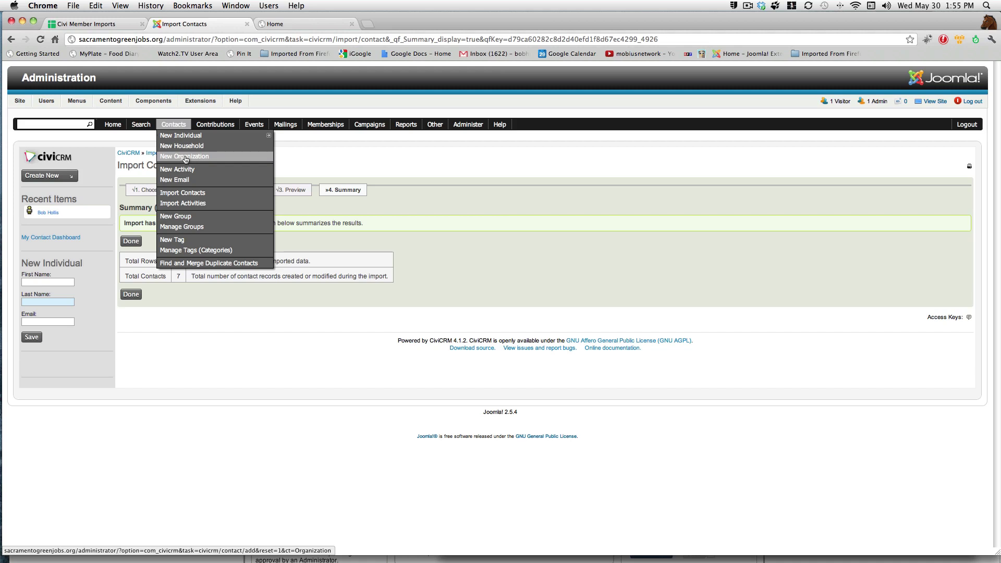
click(104, 24)
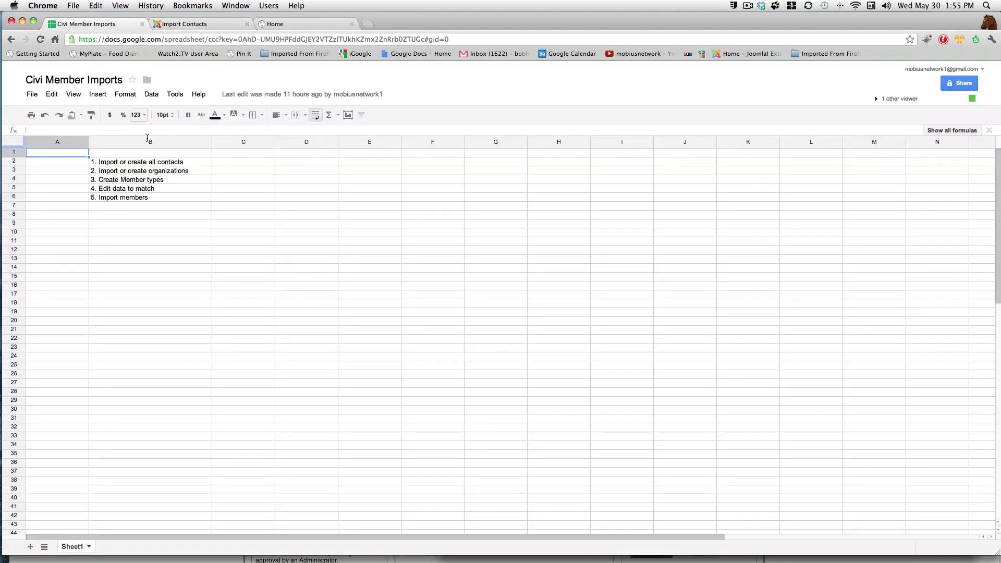
Step: Open CiviMember's Membership Types list in CiviCRM and look through the defined types and their fees
click(208, 24)
mouse_move(469, 125)
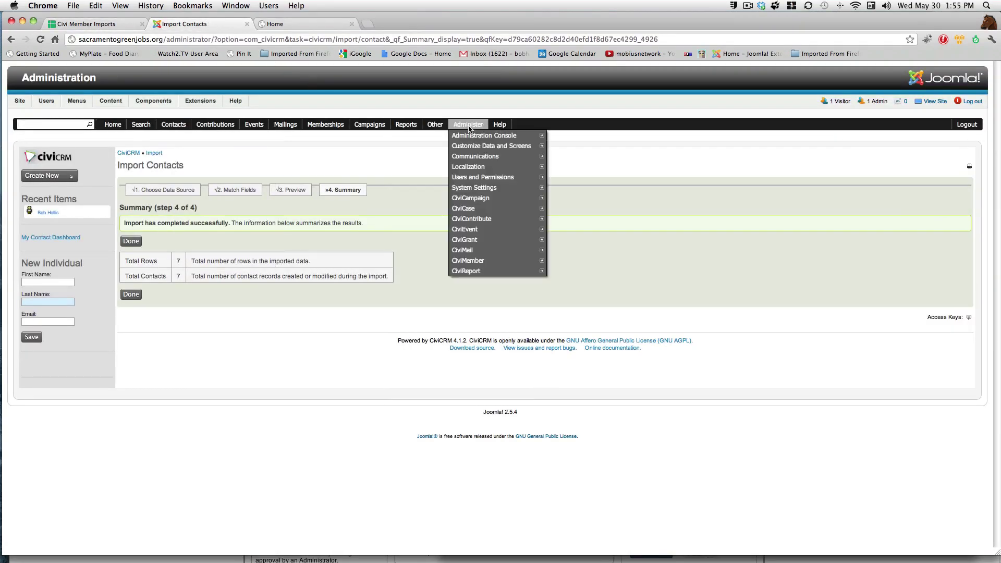
mouse_move(476, 260)
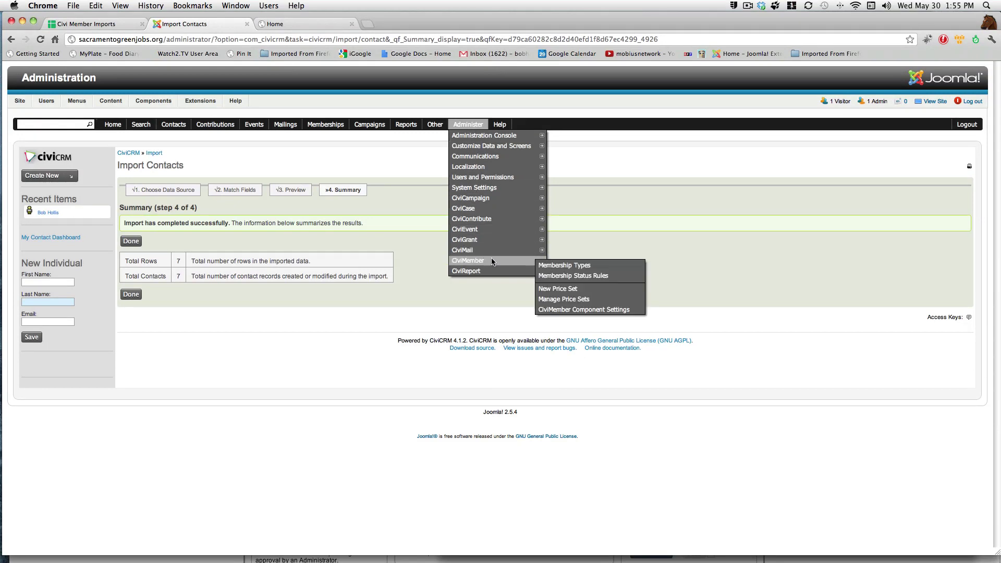
click(557, 267)
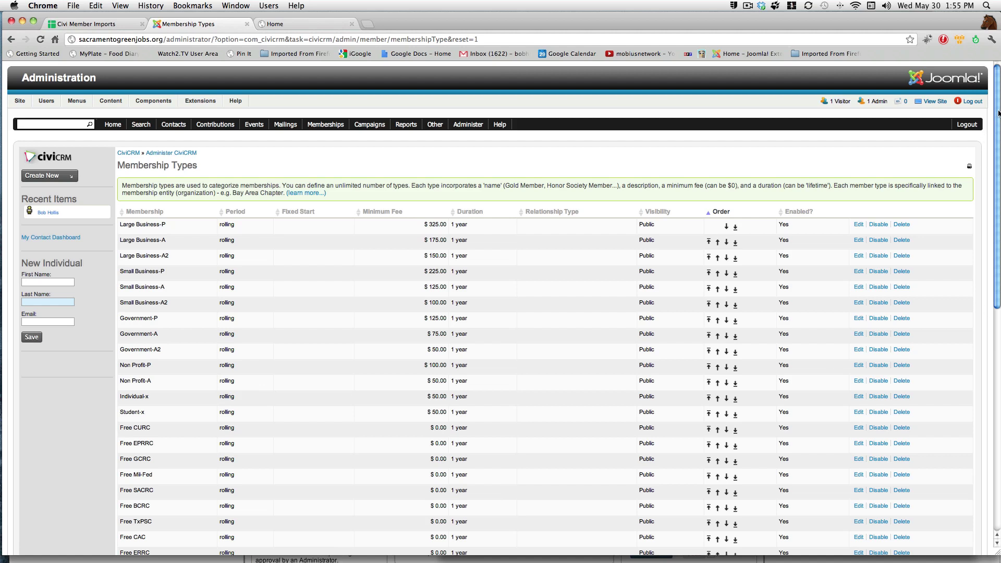
scroll(998, 121, down, 1)
drag(998, 122, 998, 219)
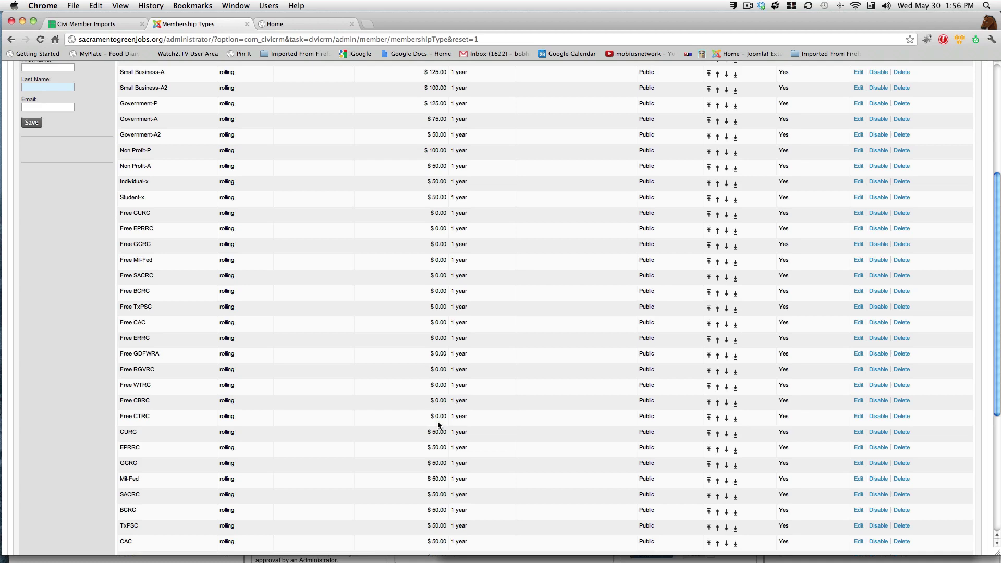
Step: Look through the remaining membership types down to CTRC, and close the STAR website's Home page
scroll(489, 429, down, 10)
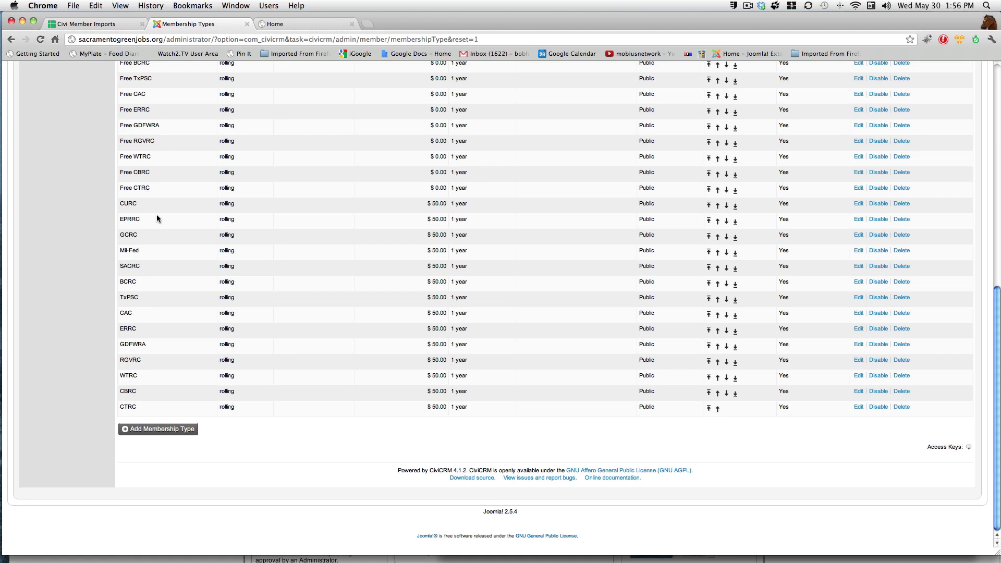
drag(120, 219, 140, 220)
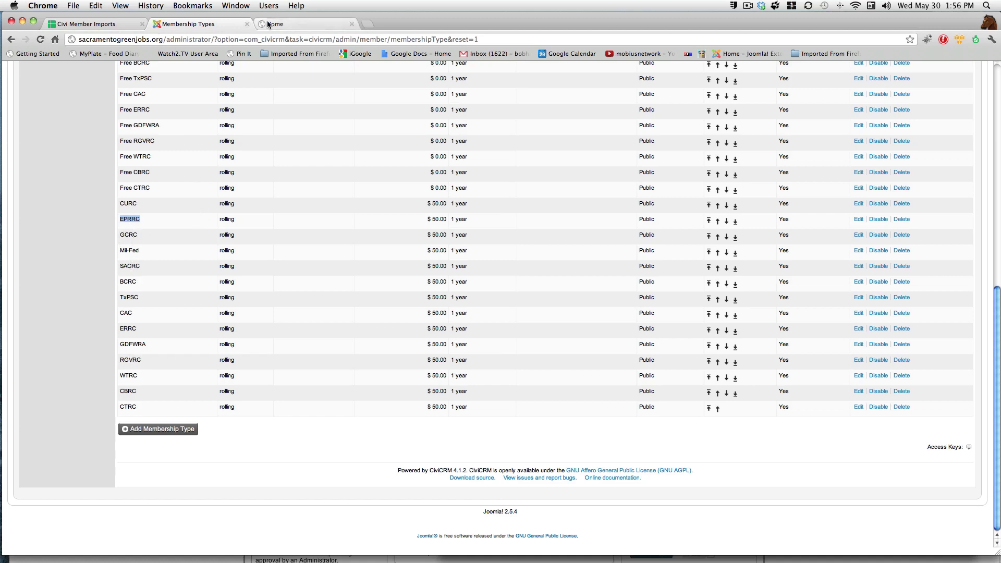
click(283, 23)
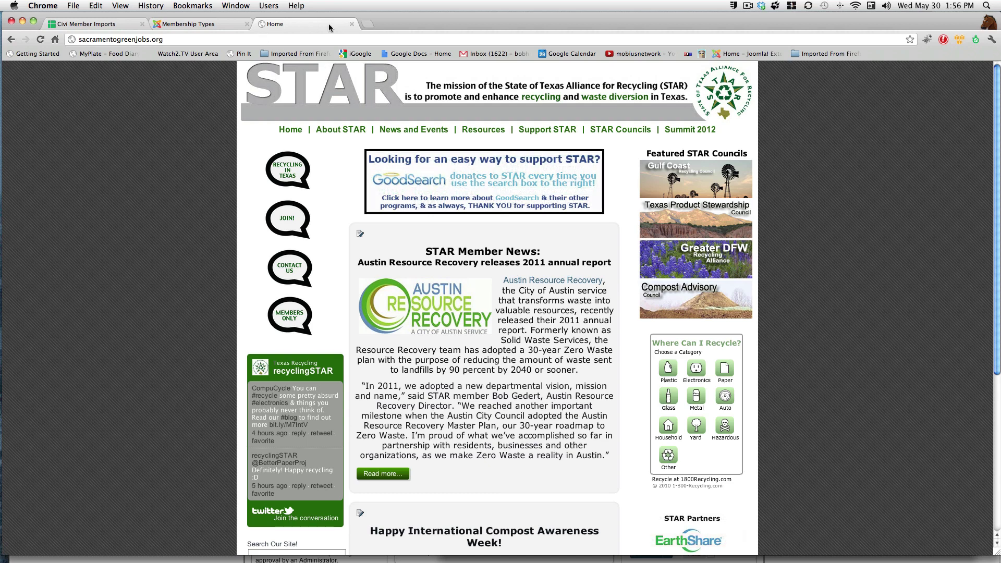
click(354, 23)
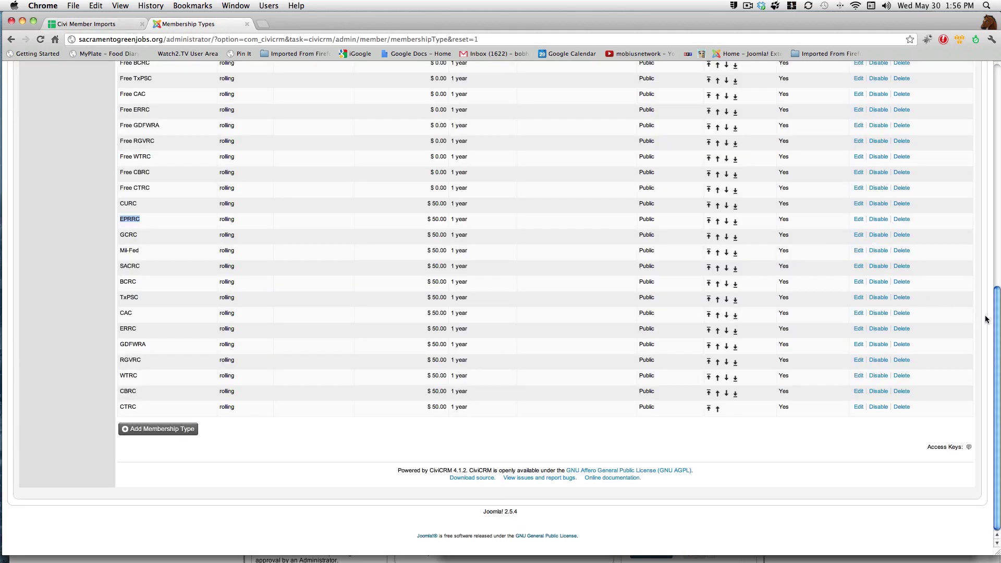
drag(998, 319, 999, 87)
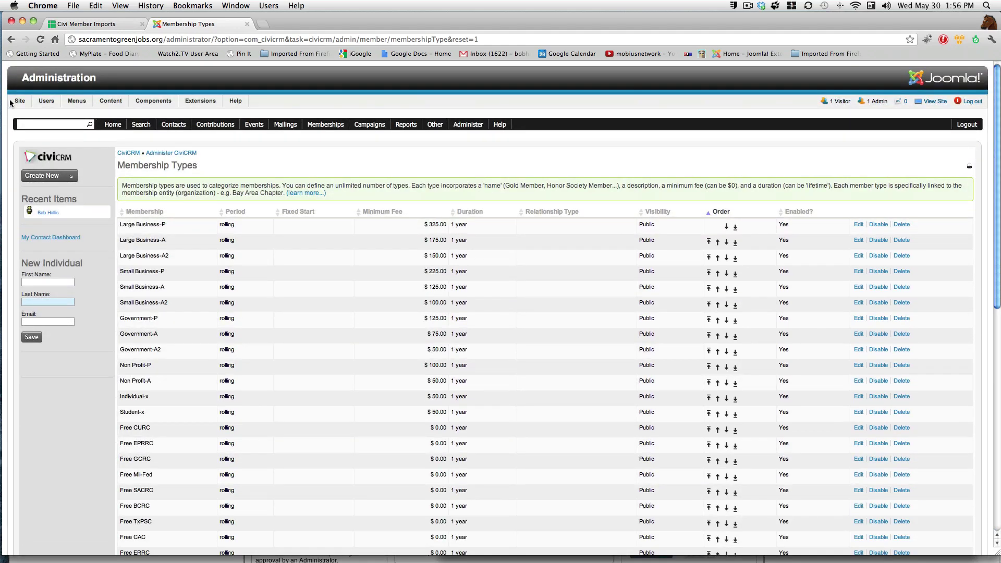
Step: Check the import checklist, and start a membership import with "working copy STAR Database.xls" as the data file
click(102, 21)
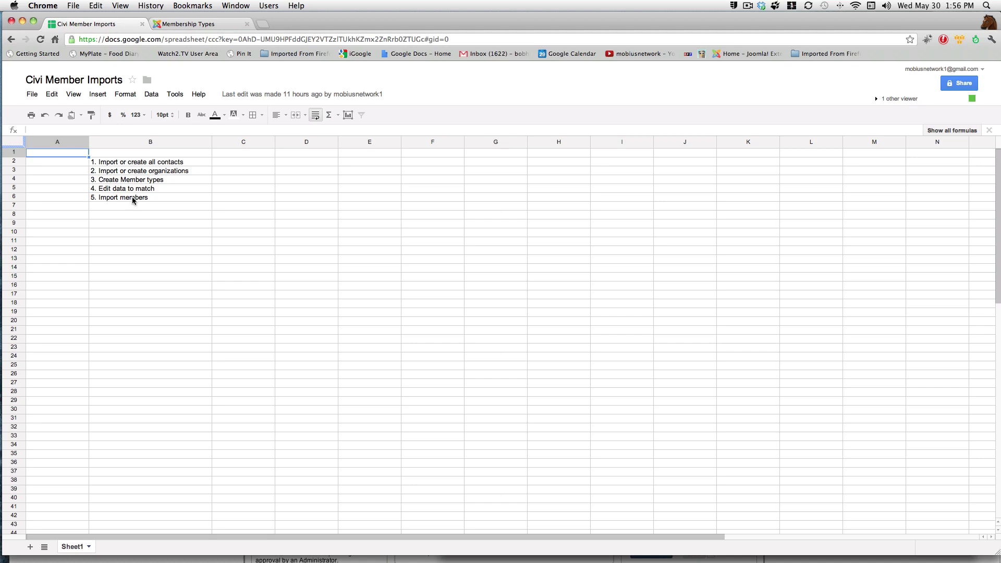
click(196, 24)
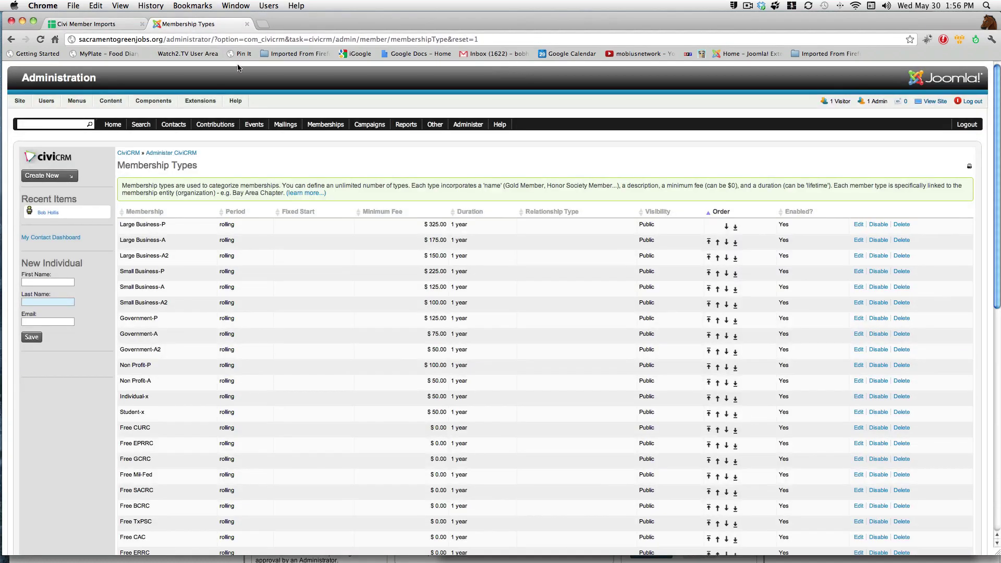
mouse_move(330, 126)
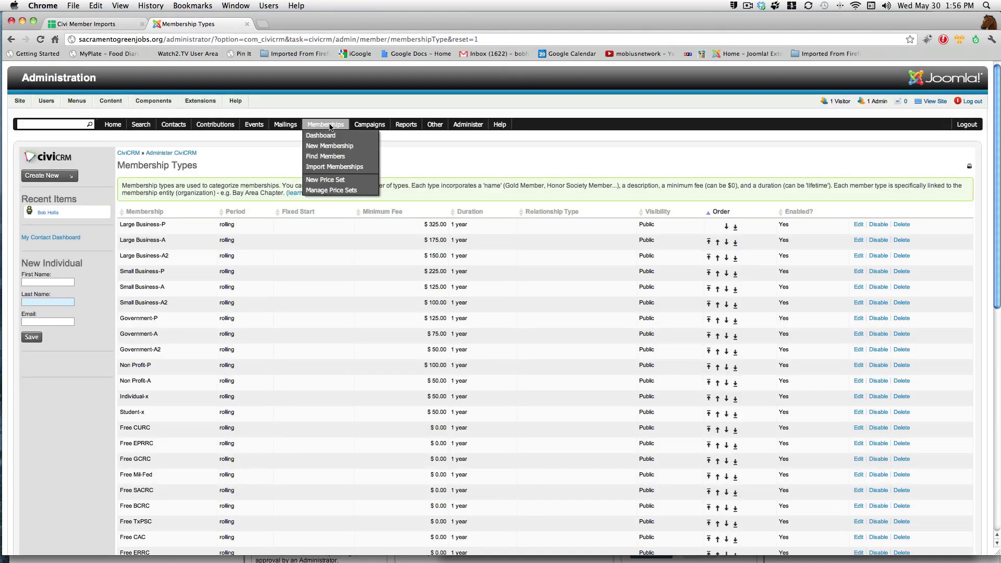
click(330, 168)
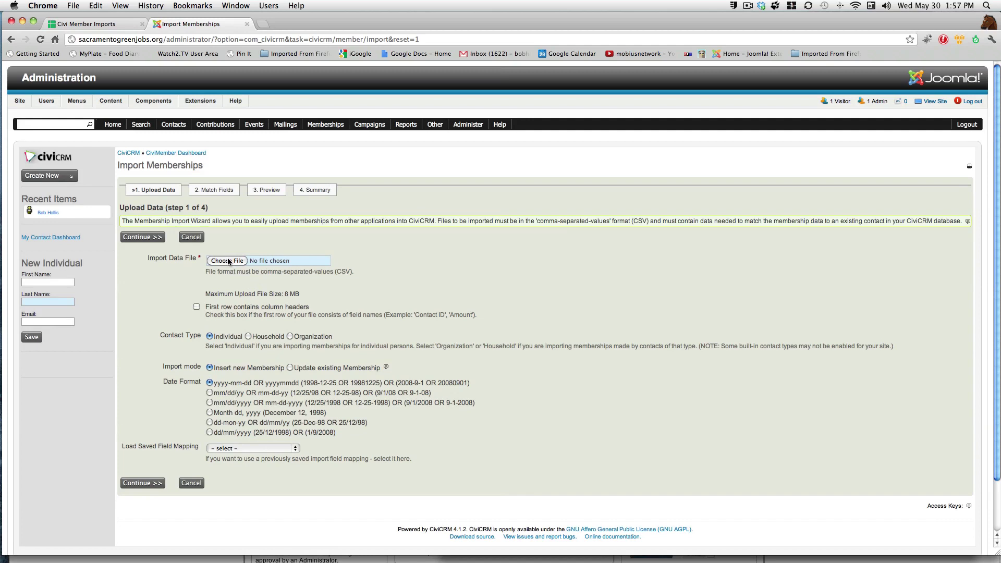
click(228, 261)
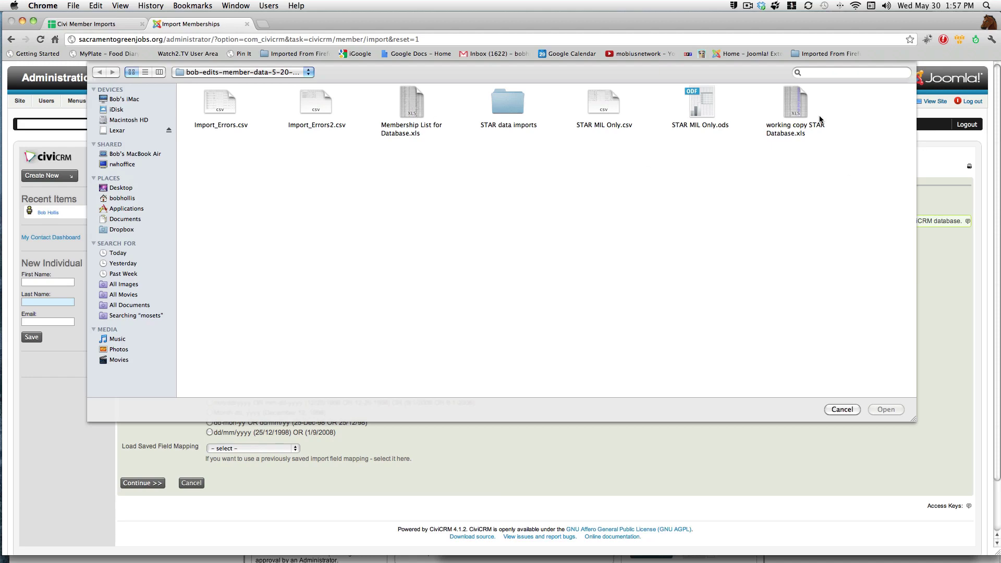
double_click(795, 108)
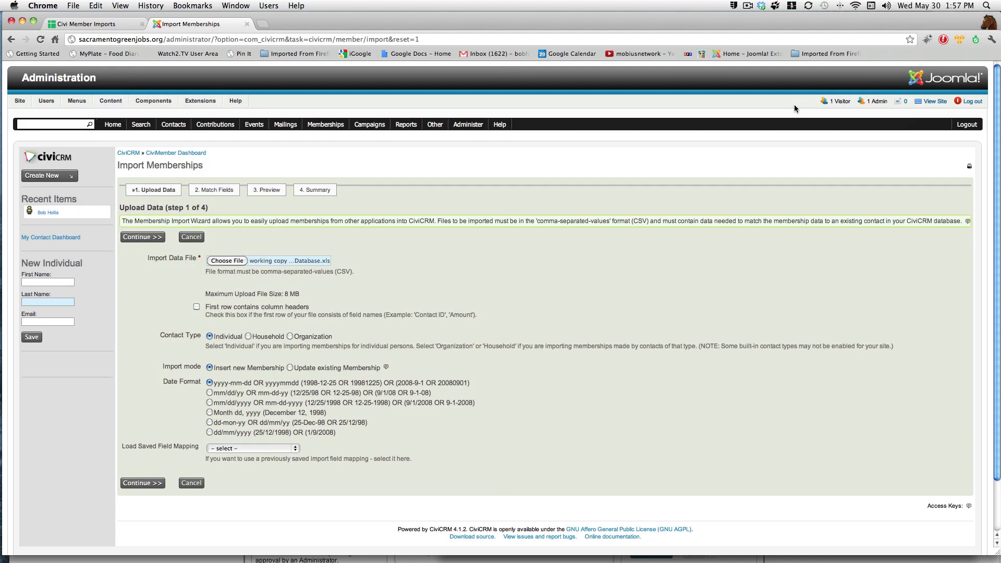
Step: Try uploading with first-row column headers, mm/dd/yyyy dates and Update existing Membership, and return from field matching to the upload step
click(197, 307)
scroll(344, 417, down, 3)
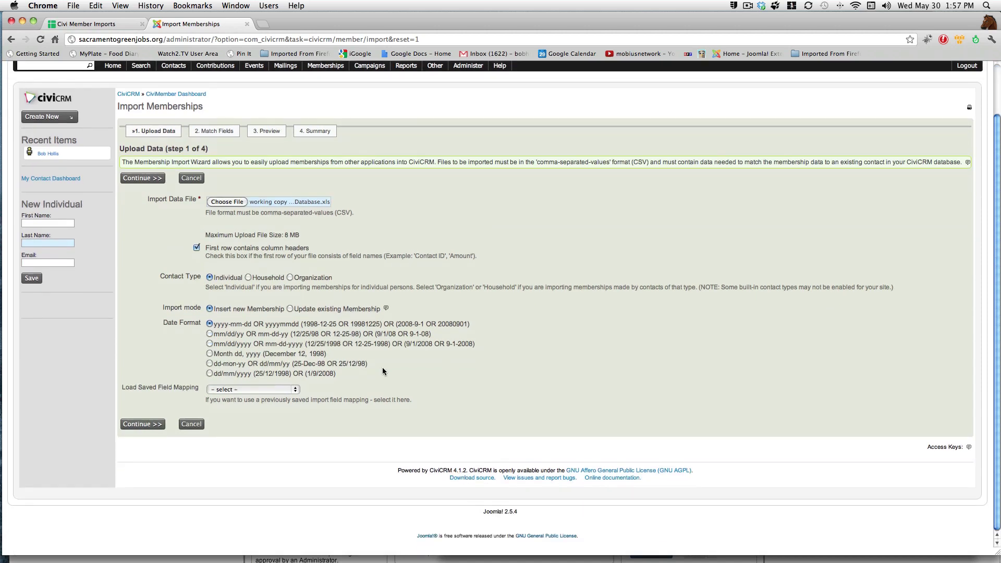
click(210, 344)
click(290, 310)
click(141, 424)
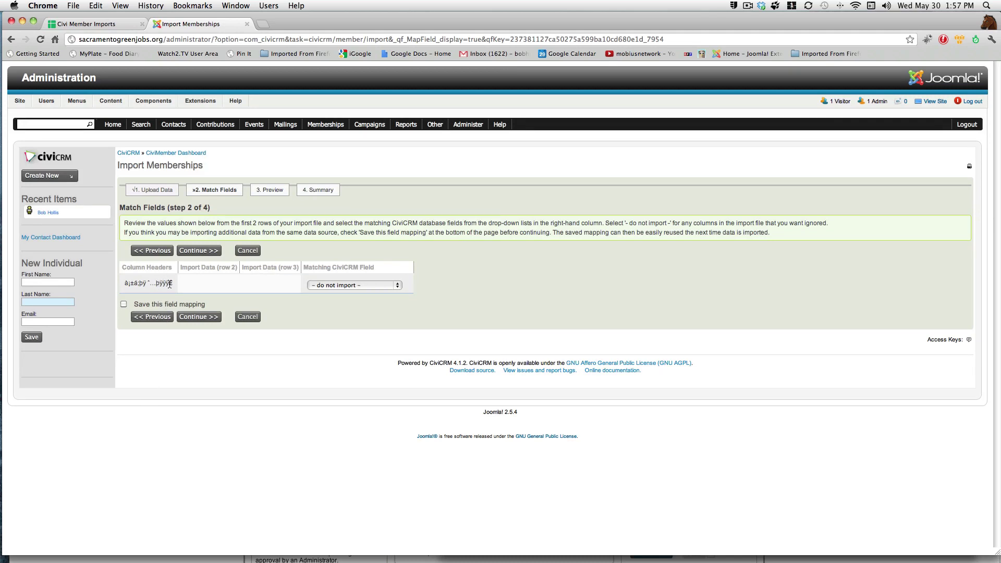
click(156, 320)
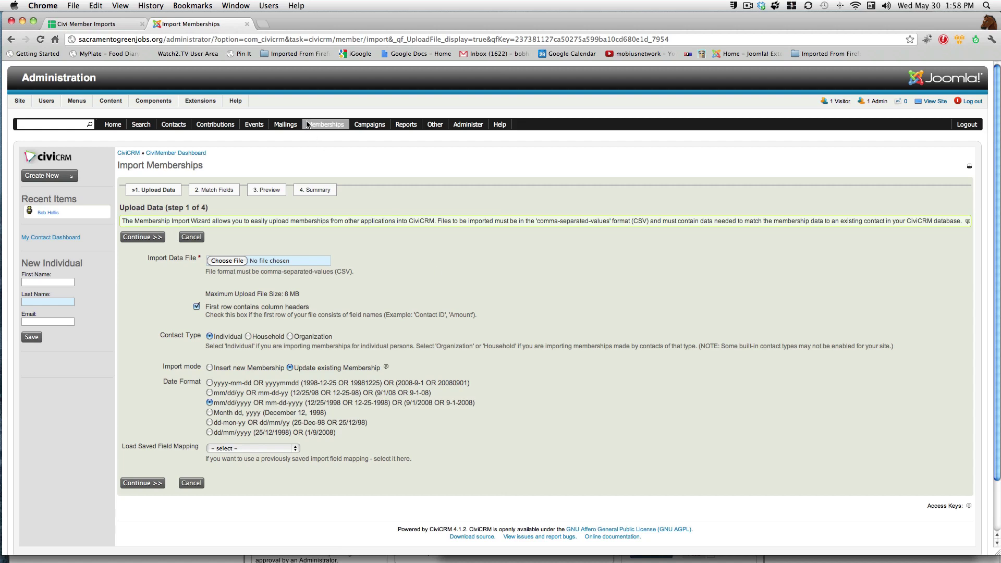
Step: Search for all memberships of the CURC membership type
mouse_move(320, 125)
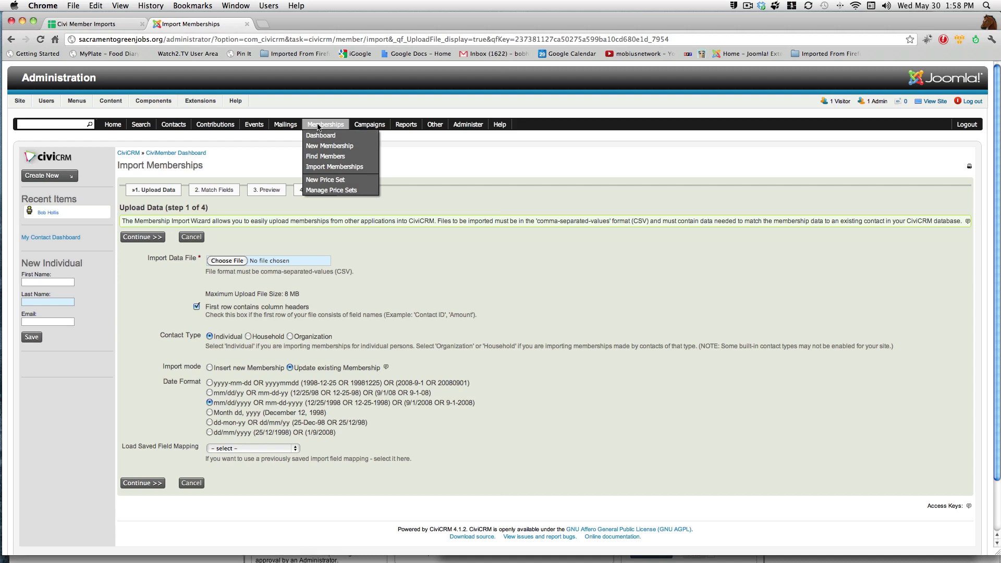
mouse_move(180, 126)
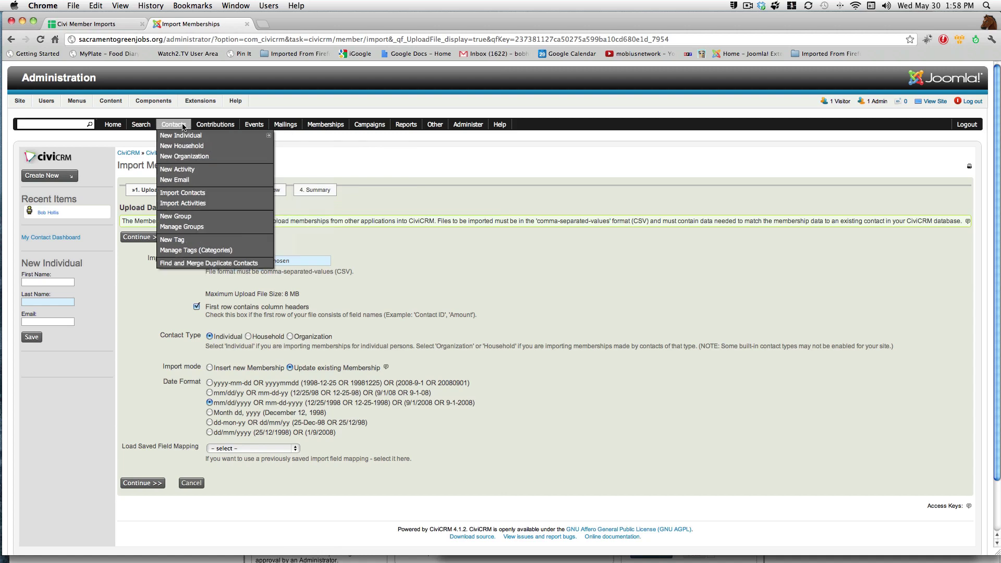
mouse_move(148, 125)
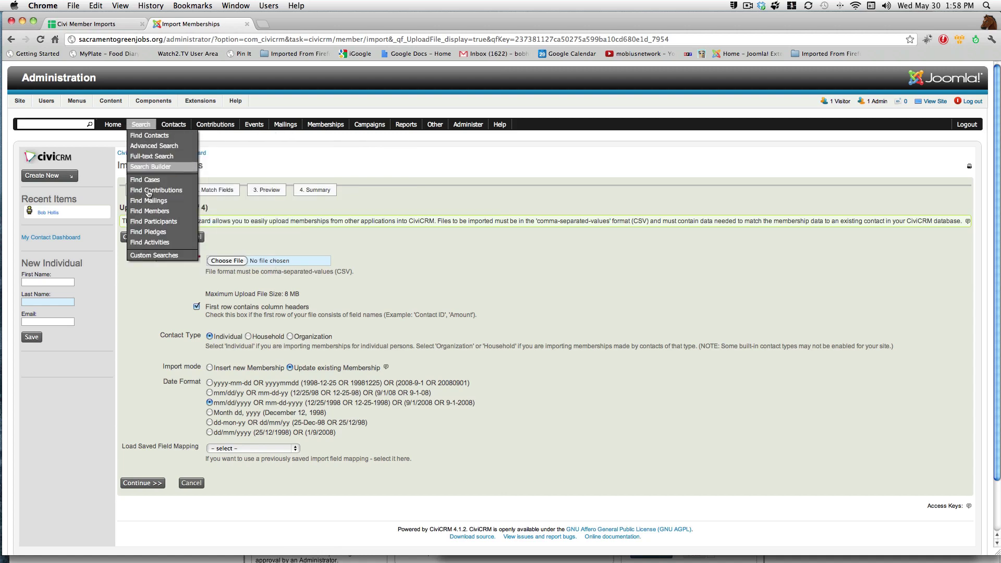
click(150, 212)
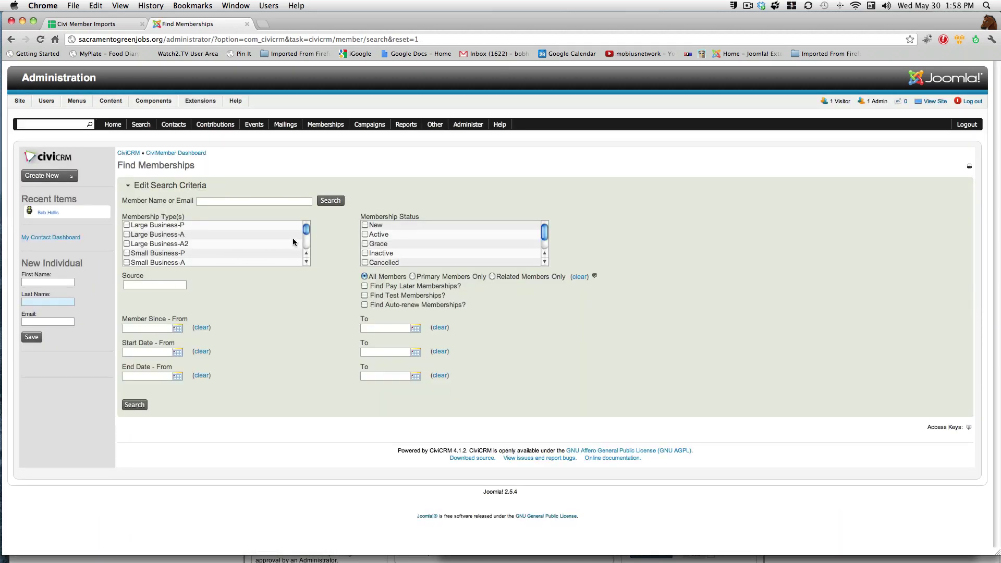
drag(306, 232, 306, 244)
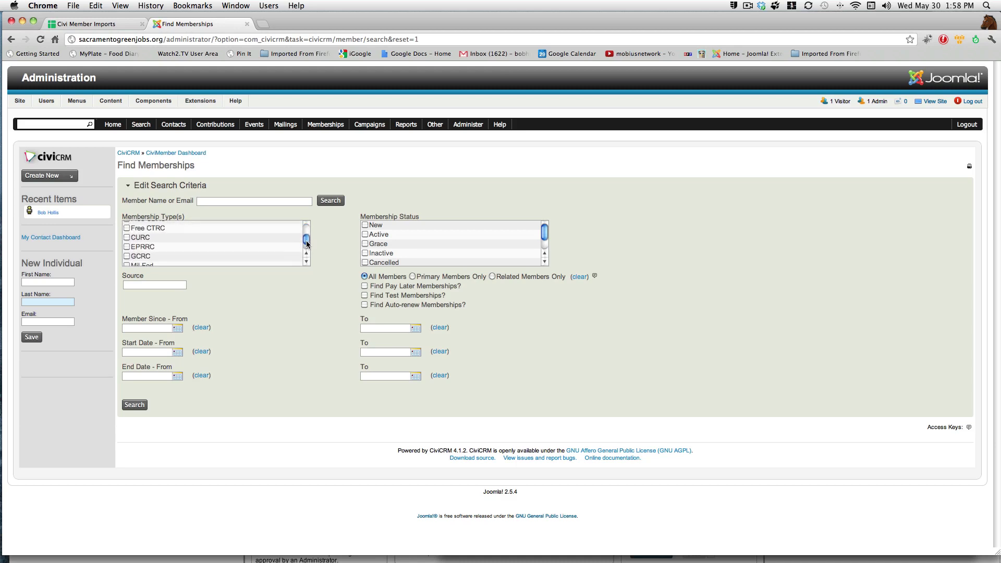
click(127, 238)
click(337, 201)
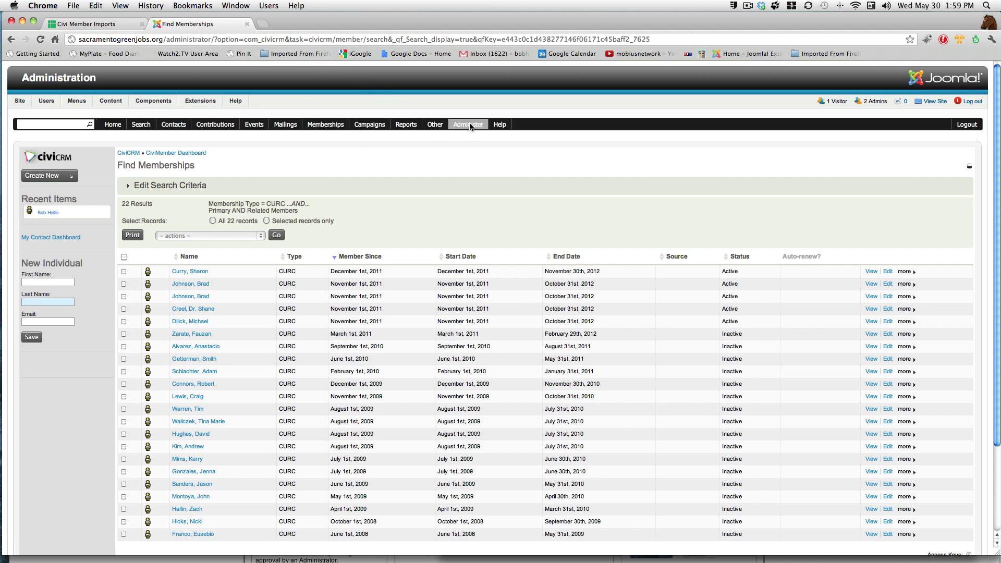
Step: Revisit CiviMember's Membership Types list and review the Membership Status Rules
mouse_move(470, 127)
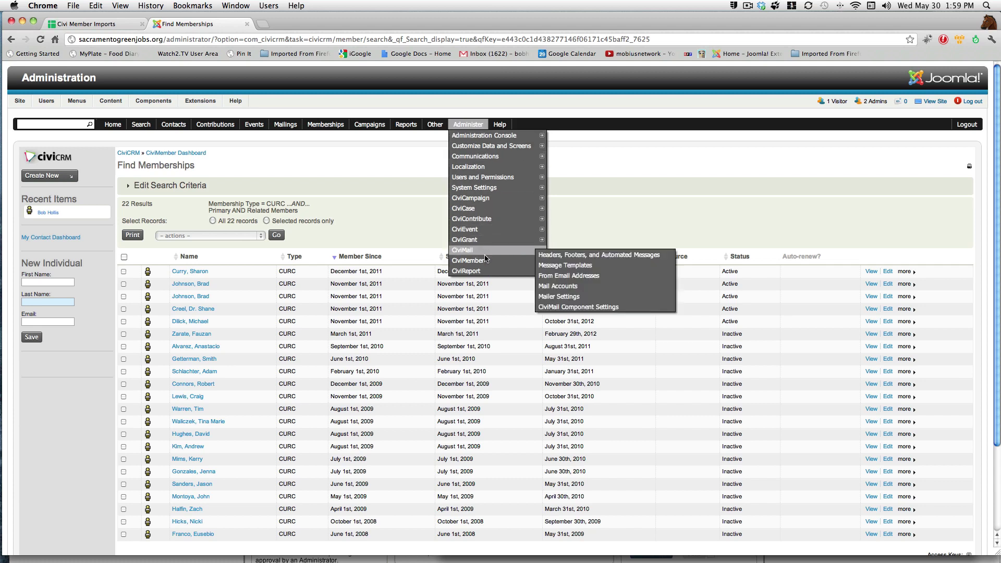
mouse_move(486, 258)
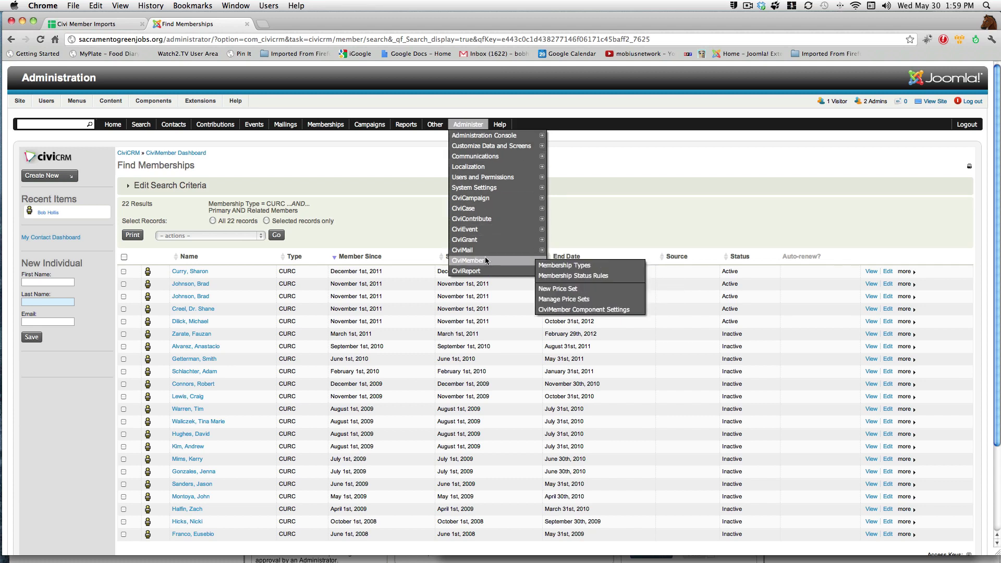
click(577, 266)
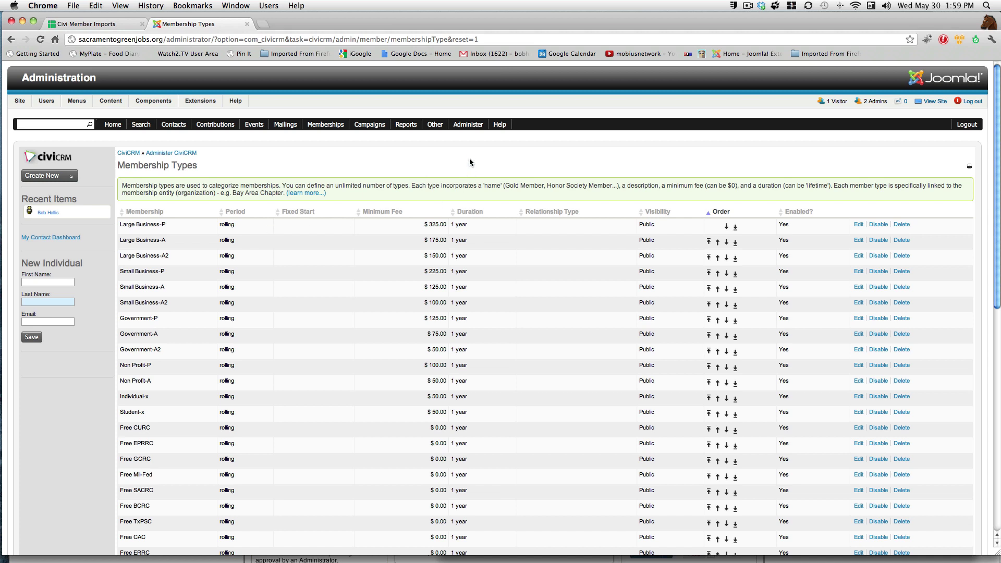
mouse_move(469, 261)
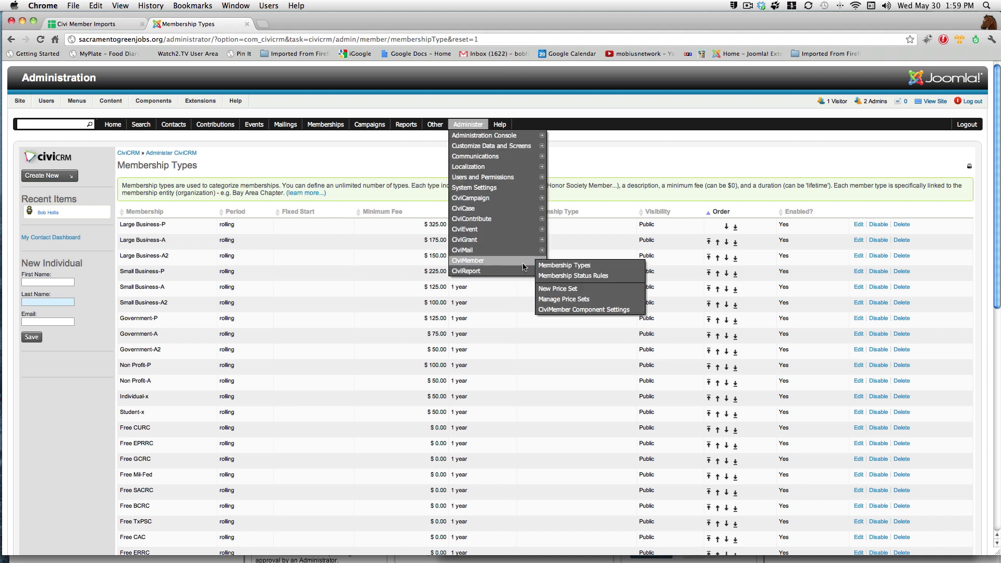
click(559, 276)
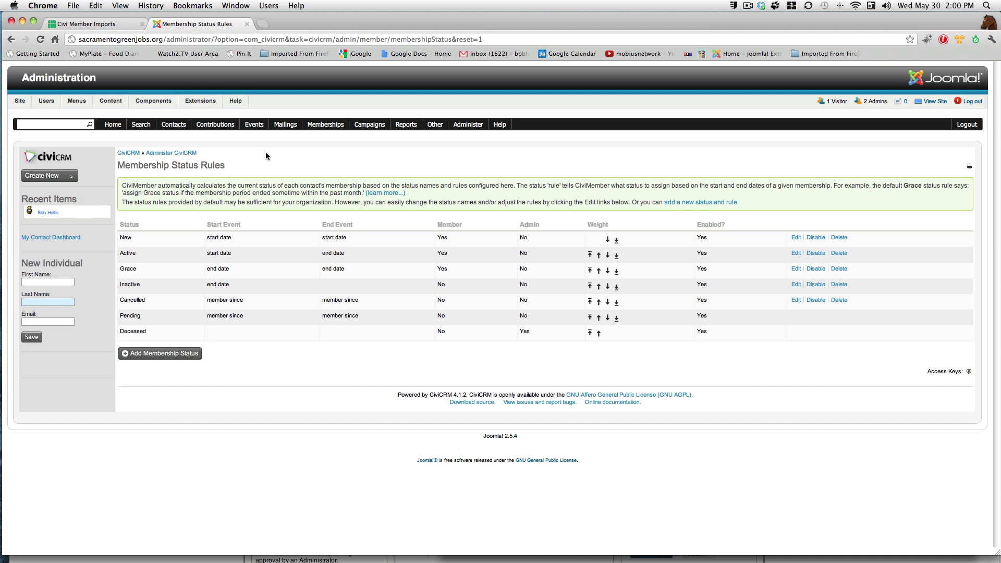
click(748, 5)
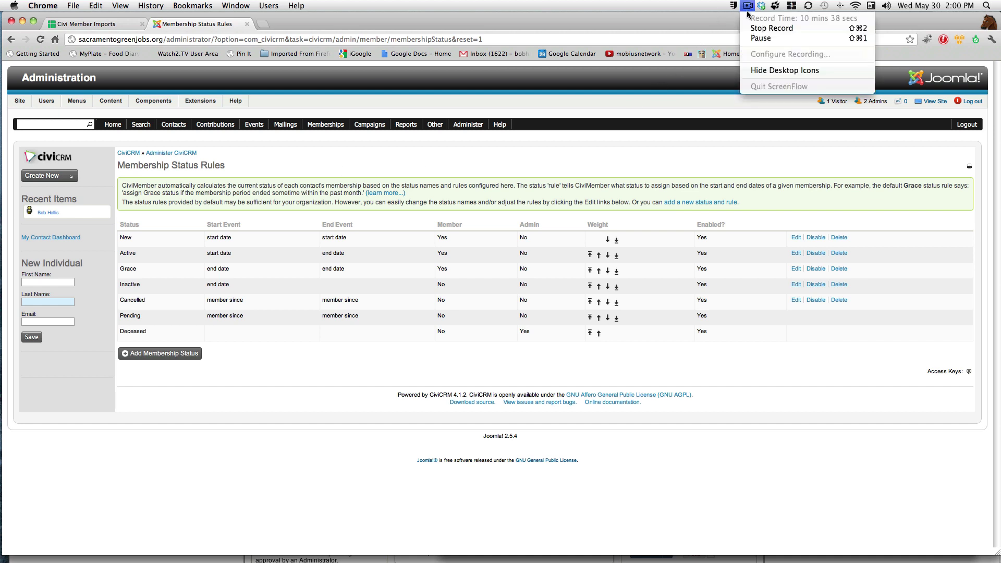